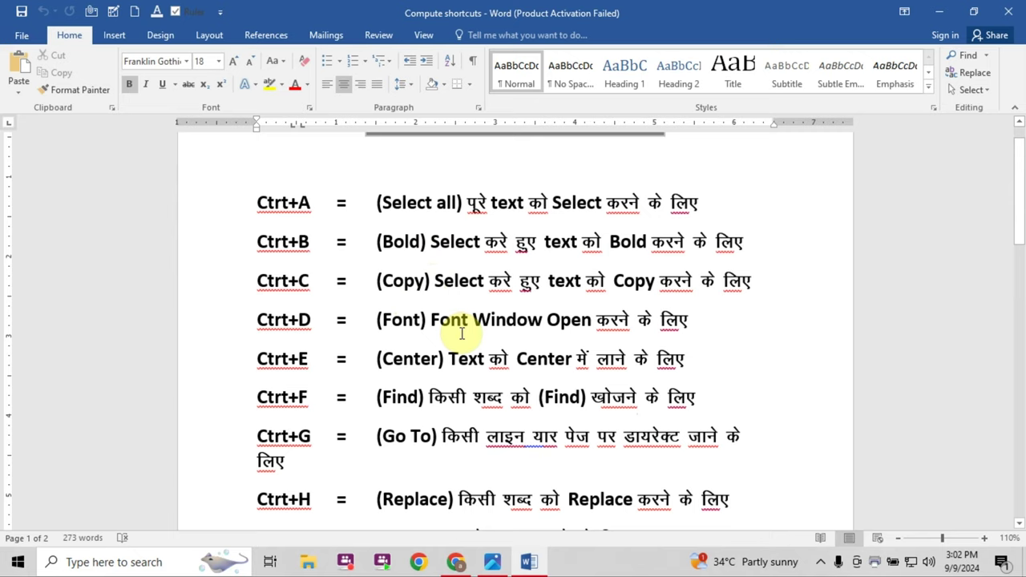
- Scroll up to the 'Computer Ctrl + A To Z Shortcuts' title in the Compute shortcuts document
{"action": "scroll", "coordinate": [461, 333], "scroll_direction": "up", "scroll_amount": 1}
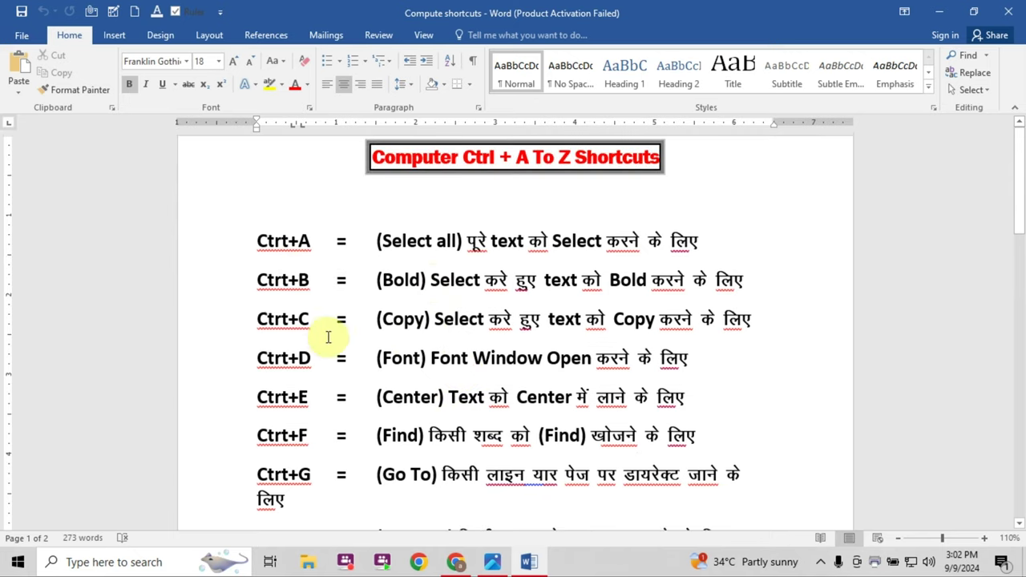
- Scroll down through the full Ctrl+A to Ctrl+Z shortcut list and back up
{"action": "scroll", "coordinate": [450, 338], "scroll_direction": "down", "scroll_amount": 2}
{"action": "scroll", "coordinate": [455, 336], "scroll_direction": "down", "scroll_amount": 2}
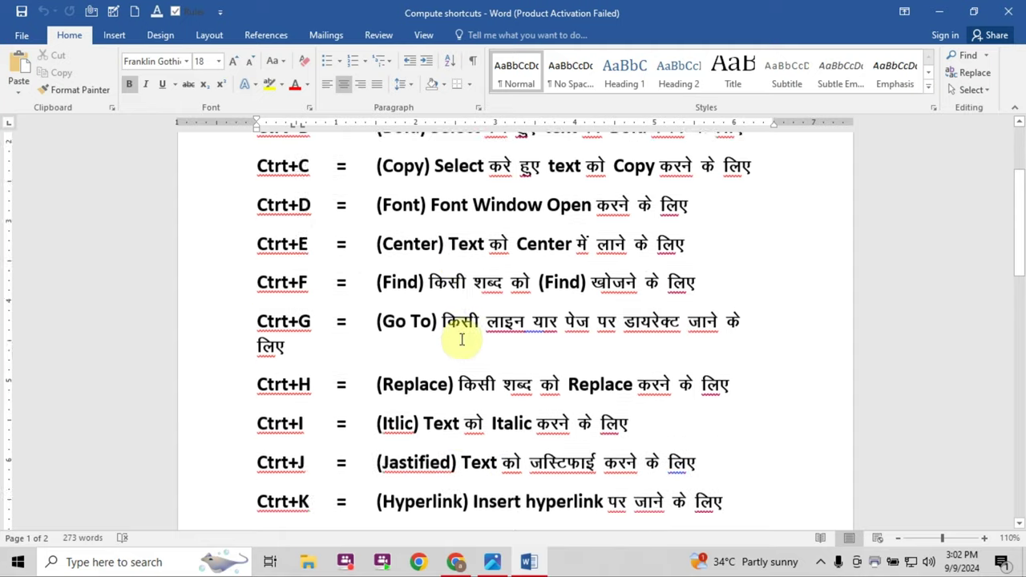
{"action": "scroll", "coordinate": [460, 340], "scroll_direction": "down", "scroll_amount": 3}
{"action": "scroll", "coordinate": [463, 338], "scroll_direction": "down", "scroll_amount": 2}
{"action": "scroll", "coordinate": [465, 338], "scroll_direction": "down", "scroll_amount": 2}
{"action": "scroll", "coordinate": [465, 339], "scroll_direction": "down", "scroll_amount": 3}
{"action": "scroll", "coordinate": [465, 338], "scroll_direction": "down", "scroll_amount": 2}
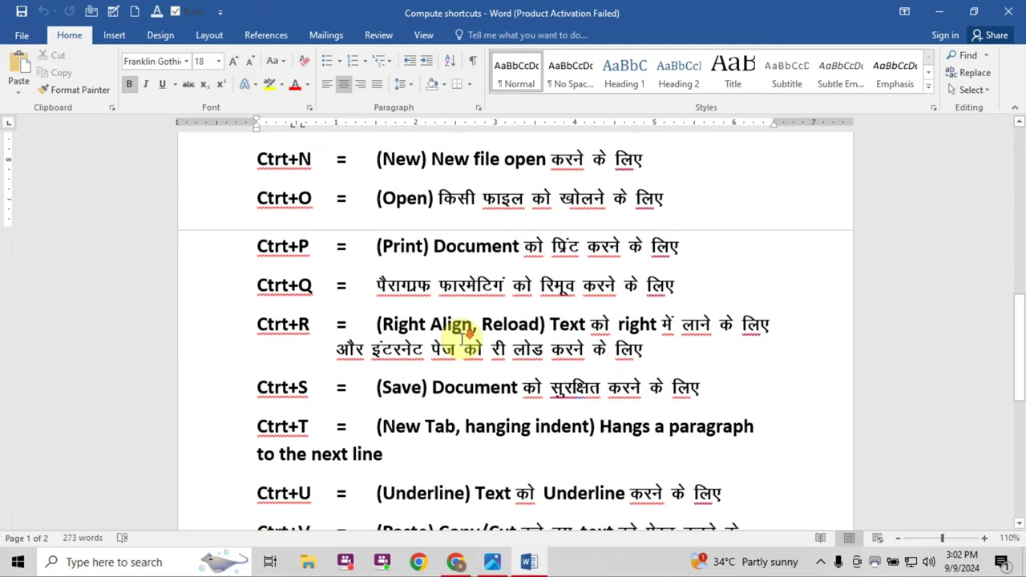
{"action": "scroll", "coordinate": [465, 337], "scroll_direction": "down", "scroll_amount": 3}
{"action": "scroll", "coordinate": [461, 339], "scroll_direction": "down", "scroll_amount": 2}
{"action": "scroll", "coordinate": [463, 336], "scroll_direction": "down", "scroll_amount": 4}
{"action": "scroll", "coordinate": [468, 330], "scroll_direction": "up", "scroll_amount": 1}
{"action": "scroll", "coordinate": [470, 332], "scroll_direction": "up", "scroll_amount": 4}
{"action": "scroll", "coordinate": [477, 353], "scroll_direction": "up", "scroll_amount": 6}
{"action": "scroll", "coordinate": [480, 365], "scroll_direction": "up", "scroll_amount": 5}
{"action": "scroll", "coordinate": [473, 385], "scroll_direction": "up", "scroll_amount": 4}
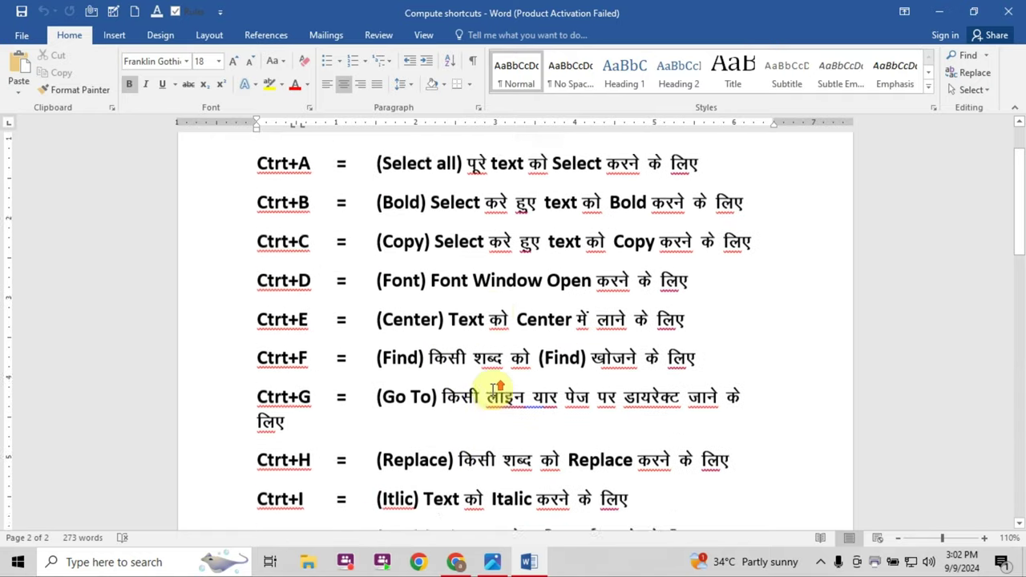
{"action": "scroll", "coordinate": [489, 390], "scroll_direction": "up", "scroll_amount": 3}
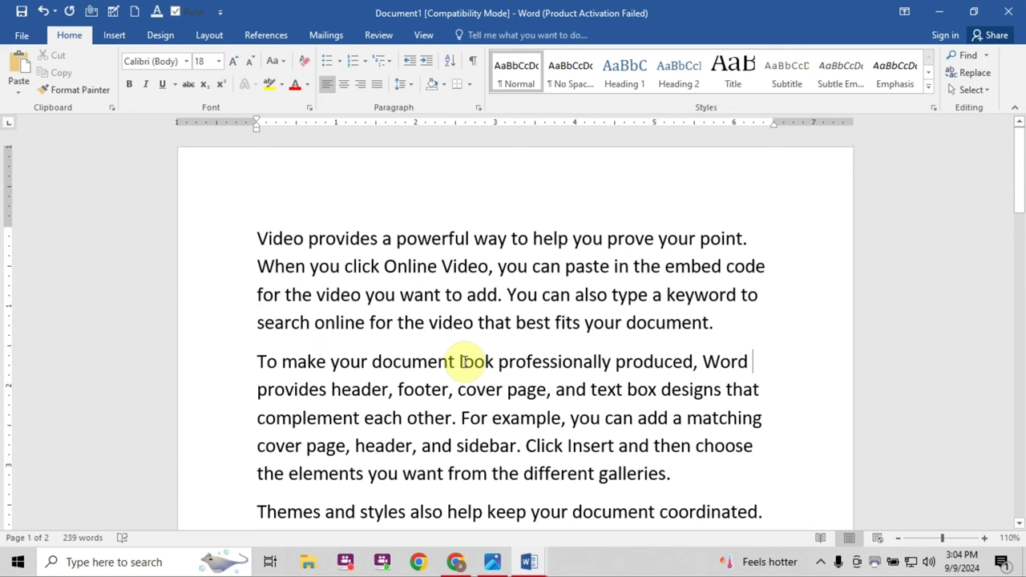
{"action": "scroll", "coordinate": [465, 362], "scroll_direction": "down", "scroll_amount": 2}
{"action": "scroll", "coordinate": [467, 361], "scroll_direction": "down", "scroll_amount": 3}
{"action": "scroll", "coordinate": [366, 425], "scroll_direction": "down", "scroll_amount": 4}
{"action": "scroll", "coordinate": [419, 428], "scroll_direction": "down", "scroll_amount": 2}
{"action": "scroll", "coordinate": [428, 435], "scroll_direction": "up", "scroll_amount": 10}
{"action": "scroll", "coordinate": [390, 314], "scroll_direction": "down", "scroll_amount": 2}
{"action": "scroll", "coordinate": [393, 314], "scroll_direction": "down", "scroll_amount": 4}
{"action": "scroll", "coordinate": [394, 314], "scroll_direction": "down", "scroll_amount": 3}
{"action": "scroll", "coordinate": [395, 317], "scroll_direction": "down", "scroll_amount": 3}
{"action": "scroll", "coordinate": [395, 317], "scroll_direction": "up", "scroll_amount": 8}
{"action": "scroll", "coordinate": [399, 325], "scroll_direction": "up", "scroll_amount": 3}
{"action": "scroll", "coordinate": [399, 322], "scroll_direction": "up", "scroll_amount": 2}
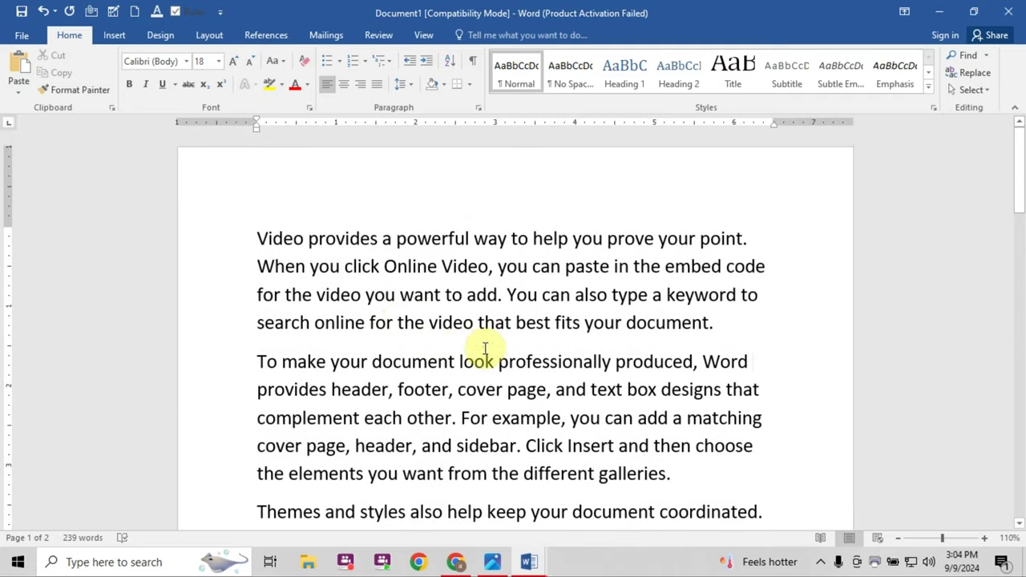
{"action": "scroll", "coordinate": [480, 351], "scroll_direction": "down", "scroll_amount": 1}
{"action": "scroll", "coordinate": [488, 350], "scroll_direction": "down", "scroll_amount": 1}
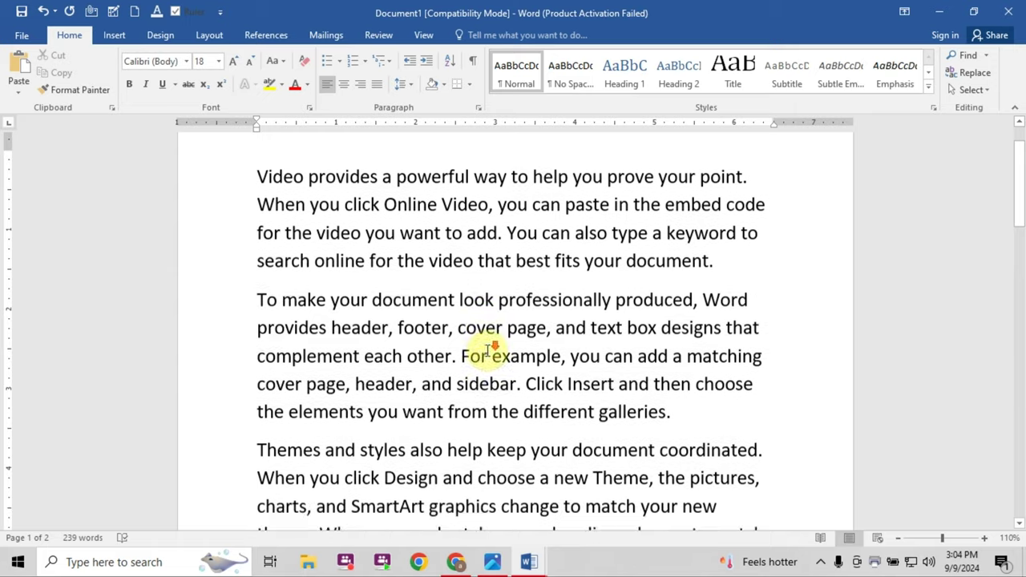
{"action": "scroll", "coordinate": [488, 350], "scroll_direction": "up", "scroll_amount": 2}
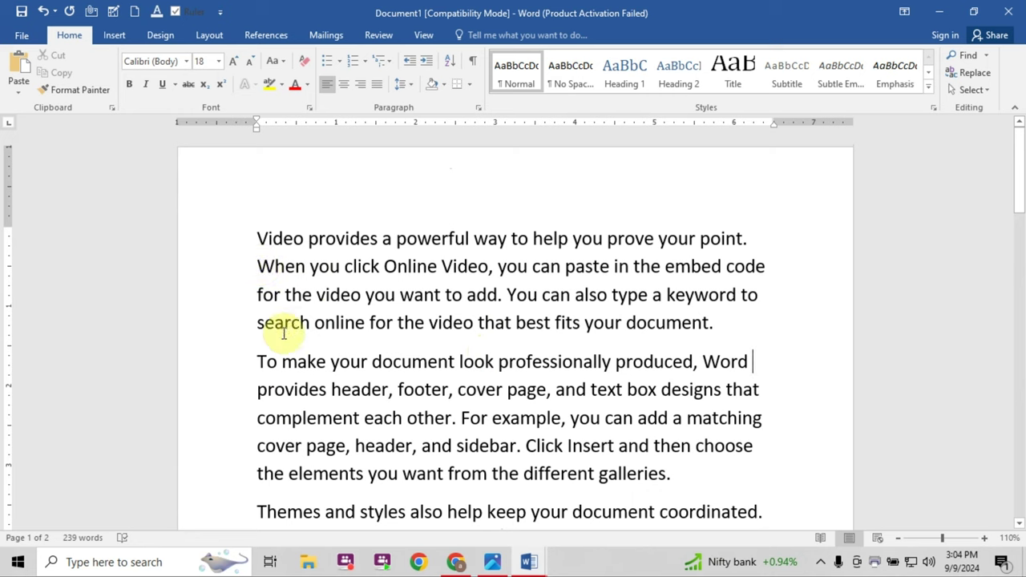
{"action": "key", "text": "ctrl+Home"}
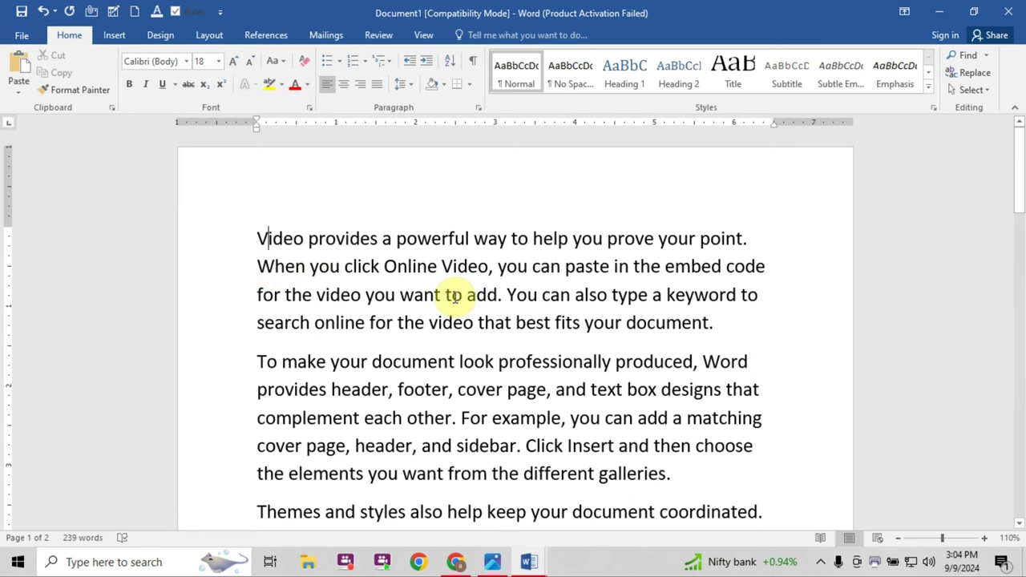
{"action": "key", "text": "ctrl+a"}
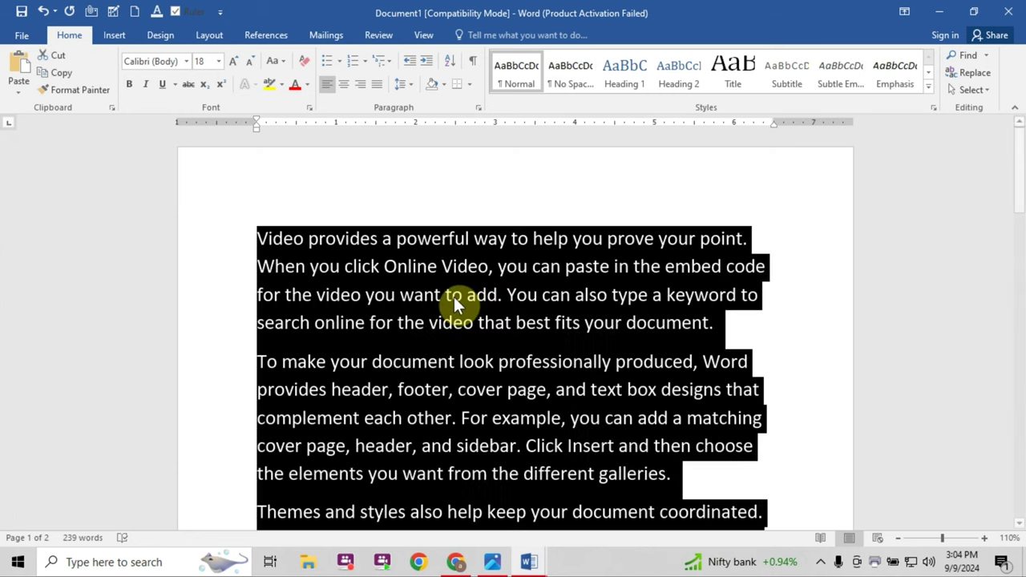
{"action": "scroll", "coordinate": [454, 297], "scroll_direction": "down", "scroll_amount": 1}
{"action": "scroll", "coordinate": [459, 298], "scroll_direction": "down", "scroll_amount": 3}
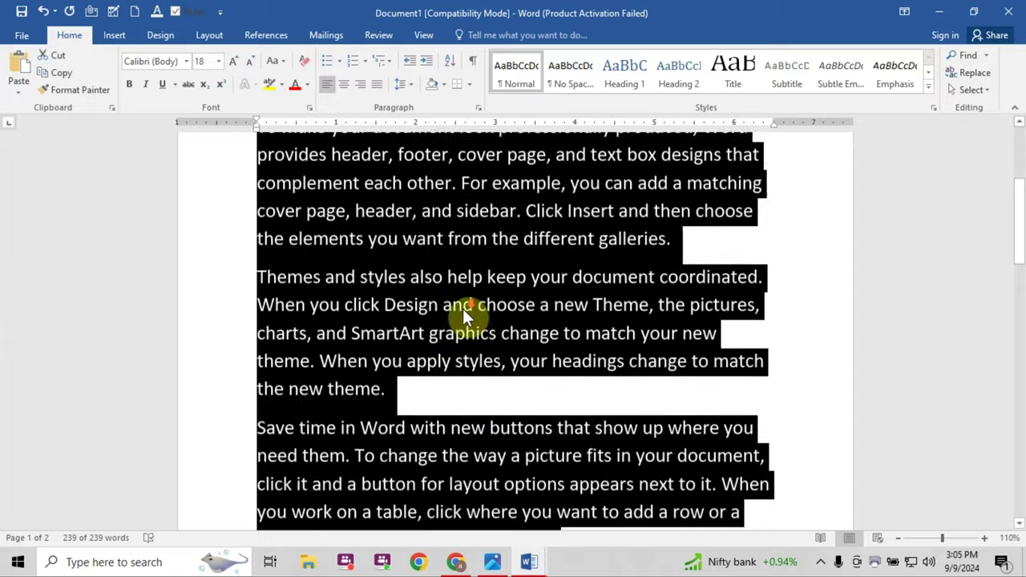
{"action": "scroll", "coordinate": [463, 308], "scroll_direction": "down", "scroll_amount": 1}
{"action": "scroll", "coordinate": [462, 309], "scroll_direction": "down", "scroll_amount": 1}
{"action": "scroll", "coordinate": [463, 309], "scroll_direction": "down", "scroll_amount": 1}
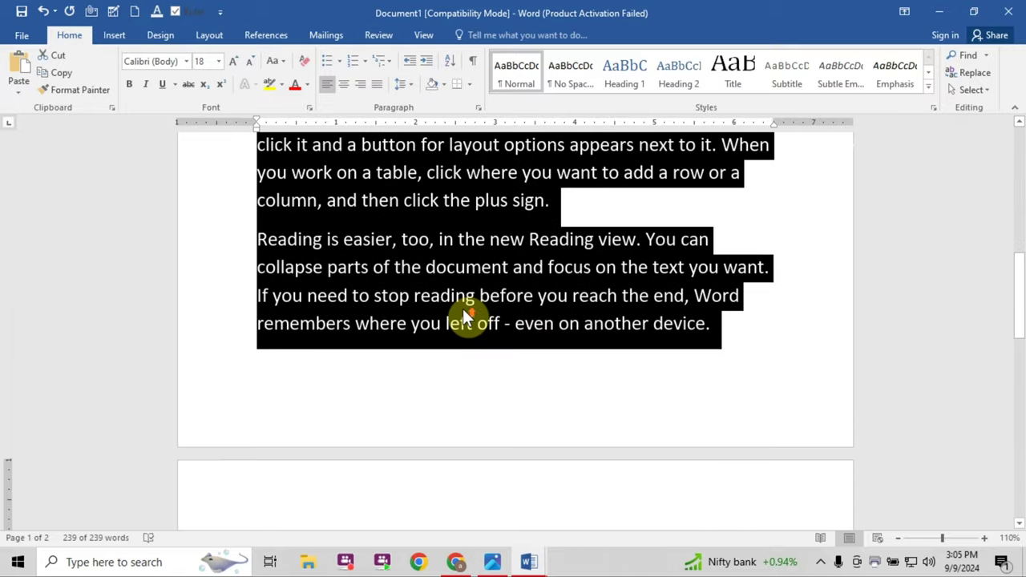
{"action": "scroll", "coordinate": [463, 309], "scroll_direction": "up", "scroll_amount": 2}
{"action": "scroll", "coordinate": [462, 309], "scroll_direction": "up", "scroll_amount": 2}
{"action": "scroll", "coordinate": [463, 312], "scroll_direction": "up", "scroll_amount": 3}
{"action": "scroll", "coordinate": [463, 311], "scroll_direction": "up", "scroll_amount": 1}
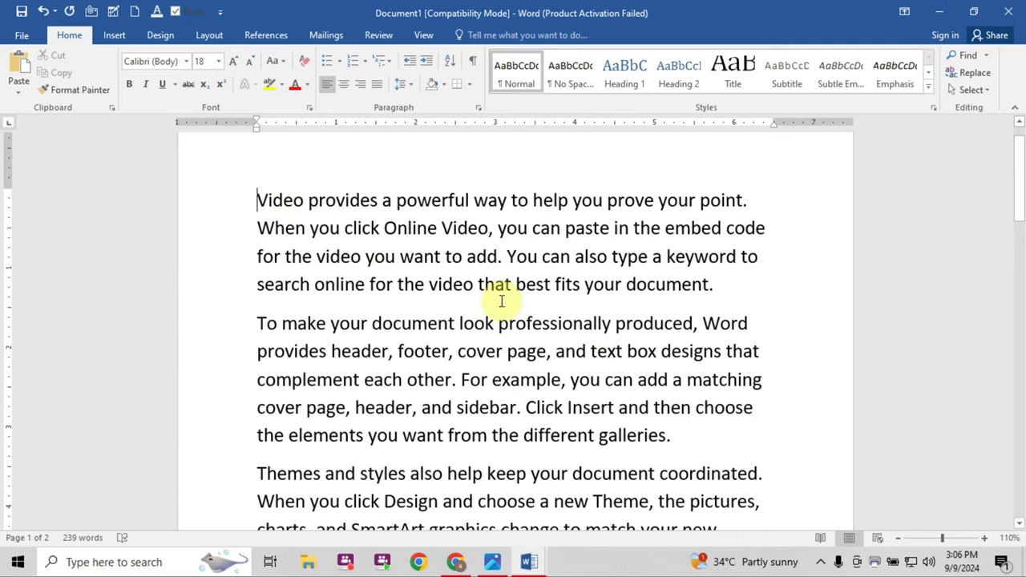
{"action": "left_click_drag", "start_coordinate": [714, 287], "coordinate": [224, 200]}
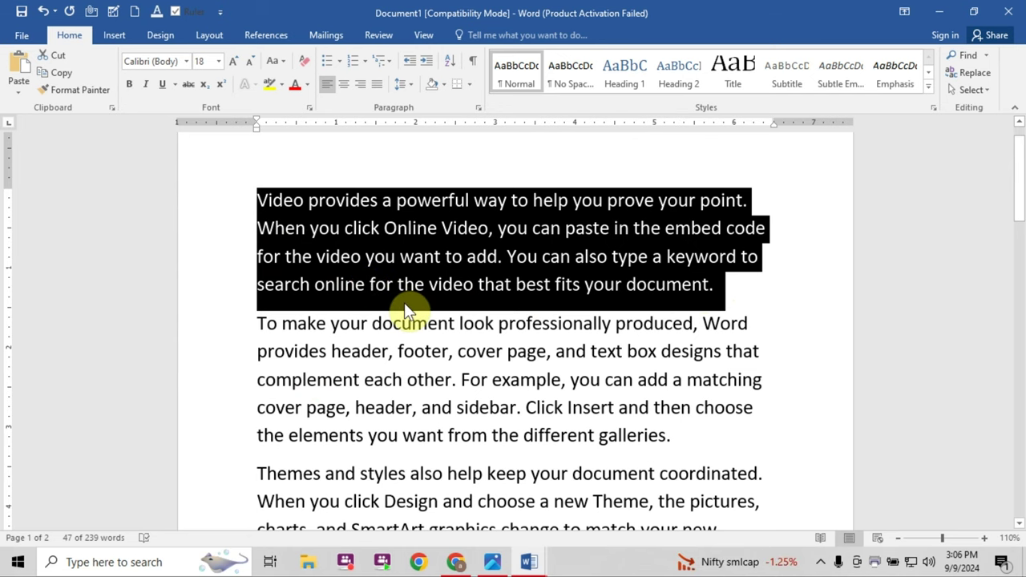
{"action": "key", "text": "ctrl+b"}
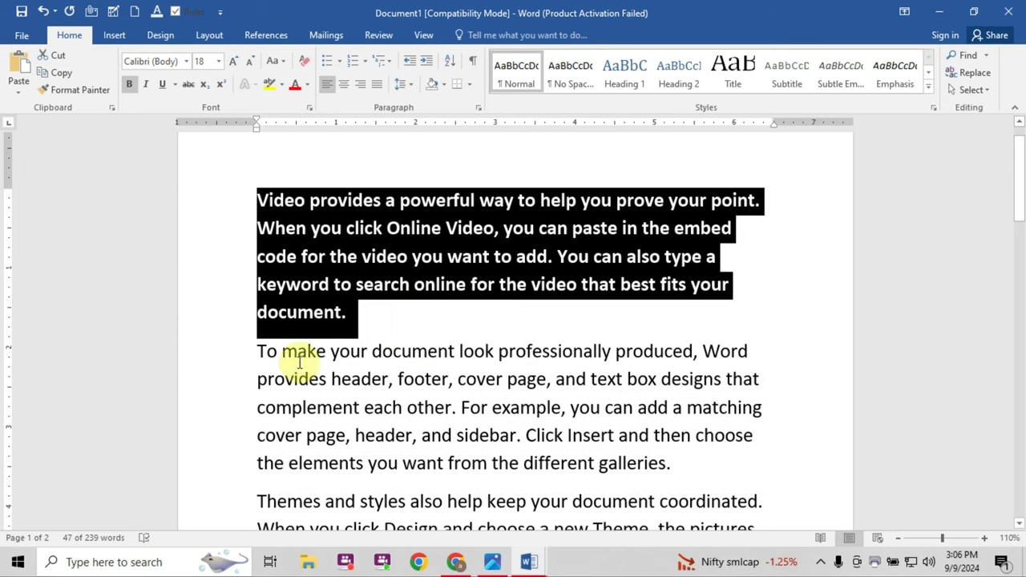
{"action": "left_click", "coordinate": [257, 358]}
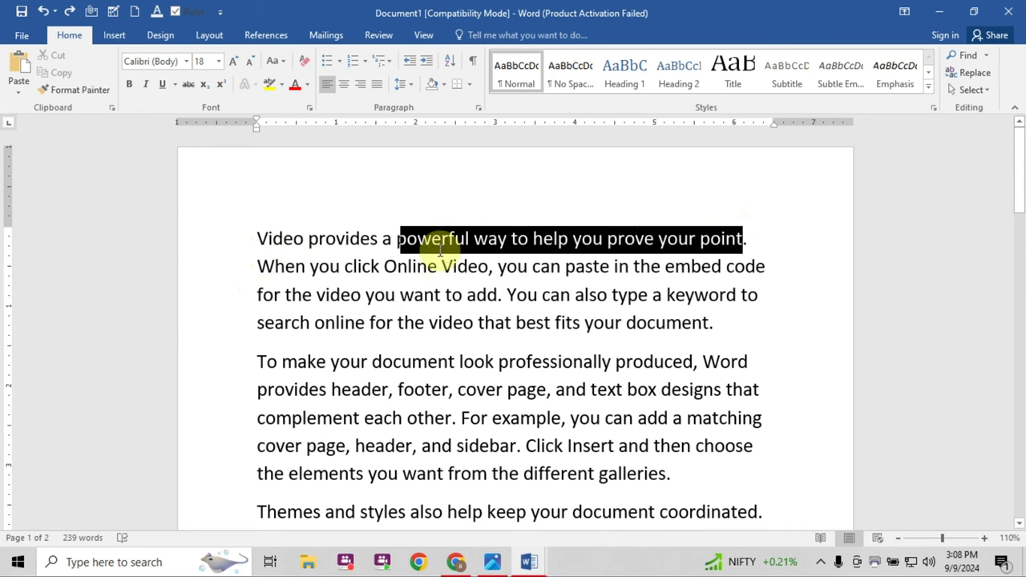
- Select and copy the first sentence of the opening paragraph
{"action": "left_click_drag", "start_coordinate": [633, 241], "coordinate": [269, 256]}
{"action": "key", "text": "ctrl+c"}
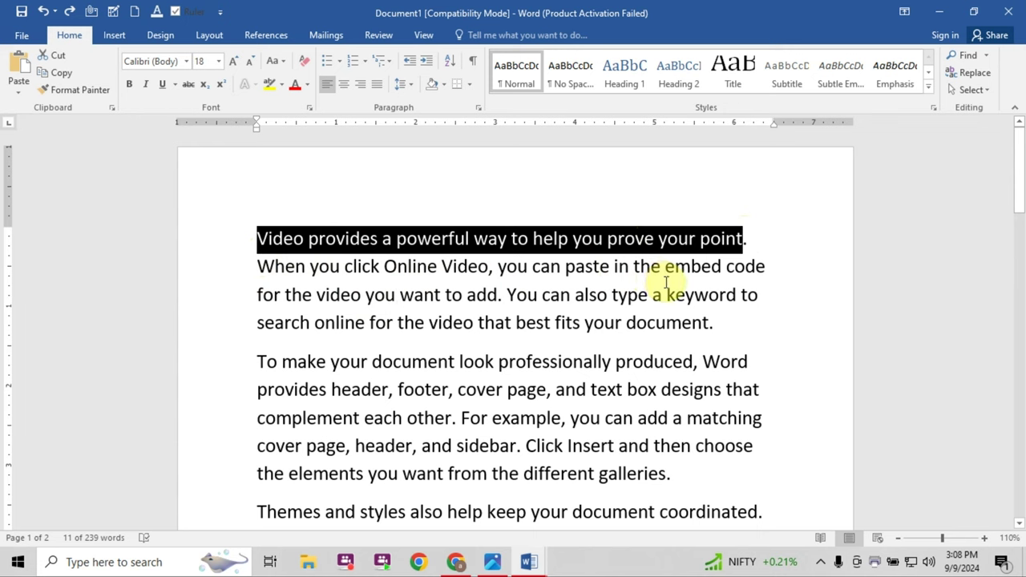
{"action": "scroll", "coordinate": [659, 315], "scroll_direction": "down", "scroll_amount": 1}
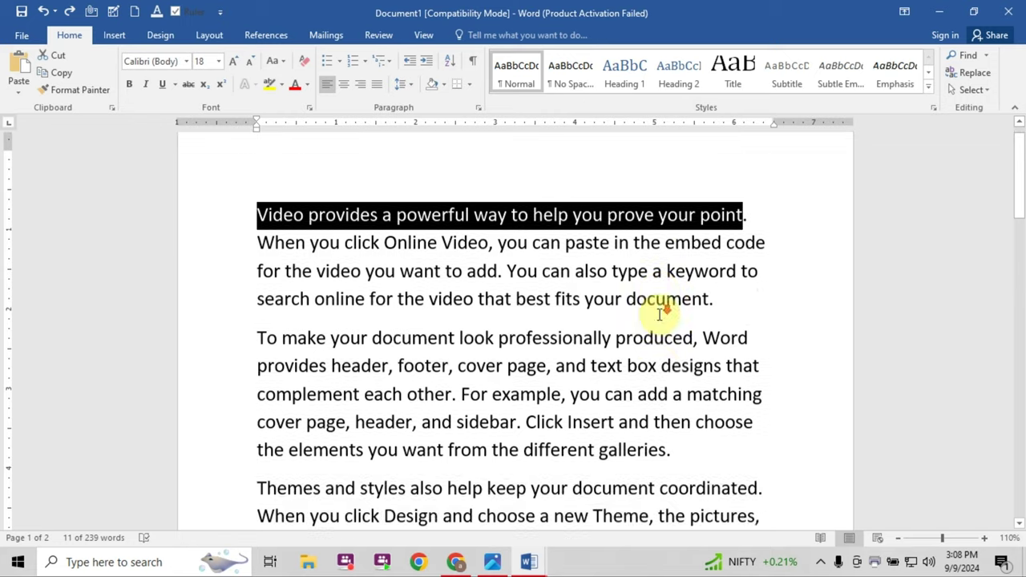
{"action": "scroll", "coordinate": [658, 315], "scroll_direction": "down", "scroll_amount": 1}
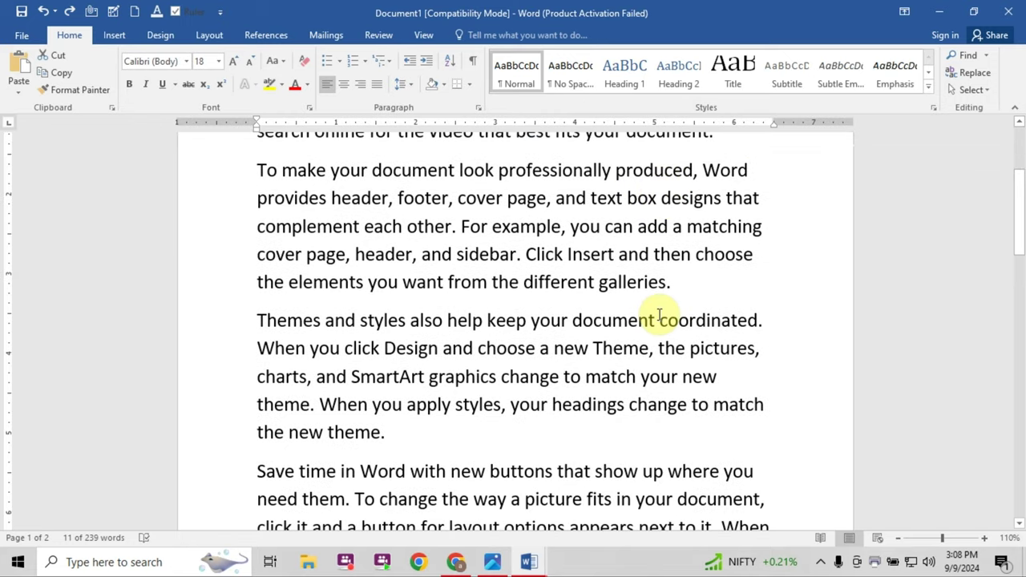
{"action": "scroll", "coordinate": [659, 314], "scroll_direction": "down", "scroll_amount": 1}
- Add an empty line after the first paragraph, following 'document.'
{"action": "scroll", "coordinate": [659, 314], "scroll_direction": "up", "scroll_amount": 2}
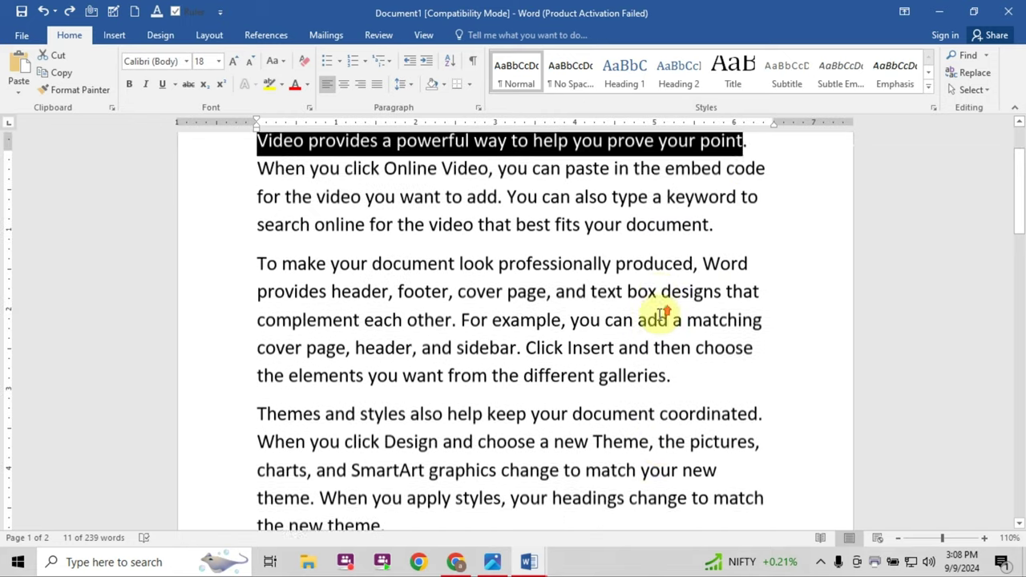
{"action": "left_click", "coordinate": [714, 246]}
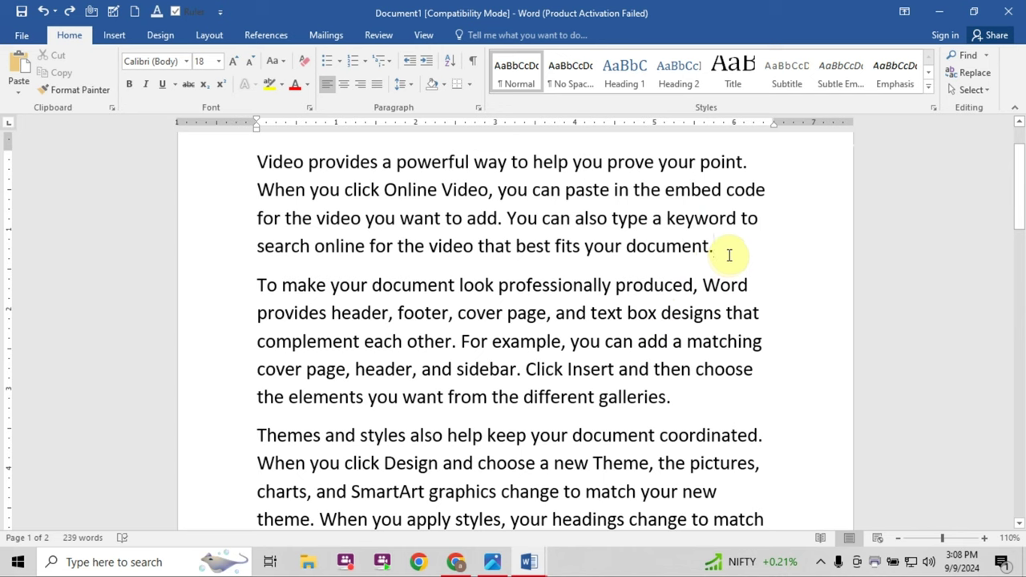
{"action": "key", "text": "Return"}
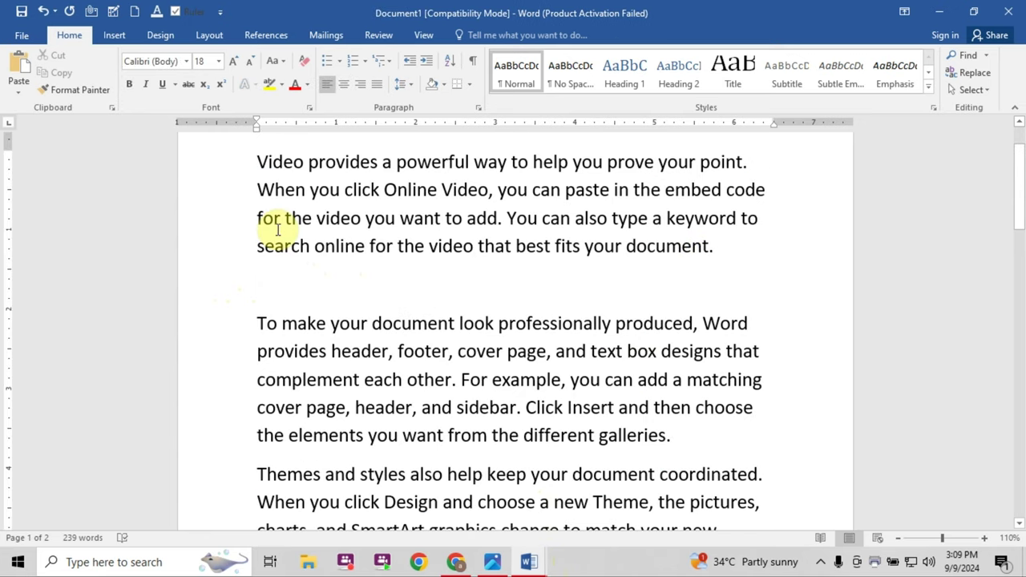
- Paste the copied first sentence onto the blank line, then bring up the Font dialog with Ctrl+D
{"action": "key", "text": "ctrl+v"}
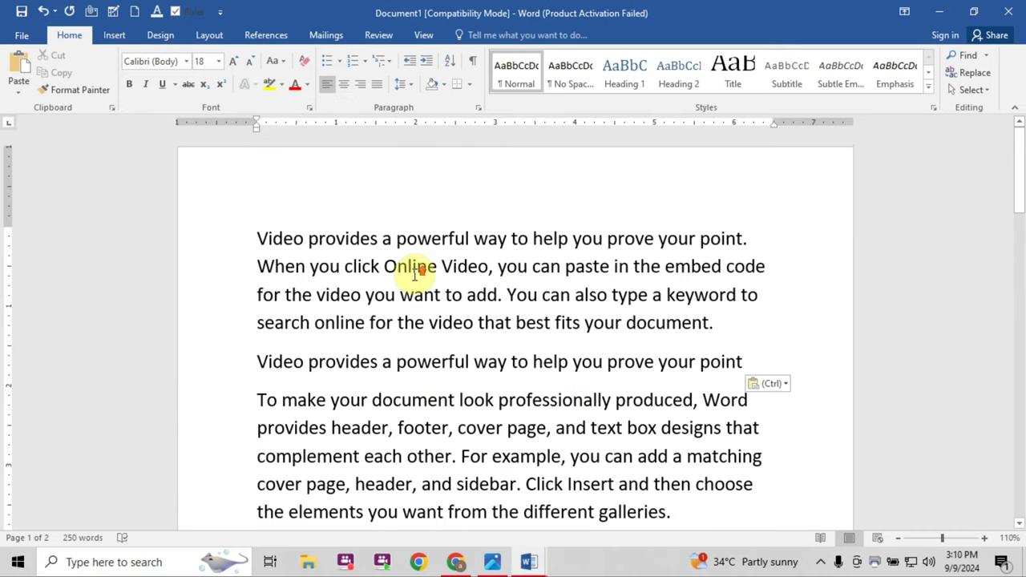
{"action": "left_click", "coordinate": [256, 238]}
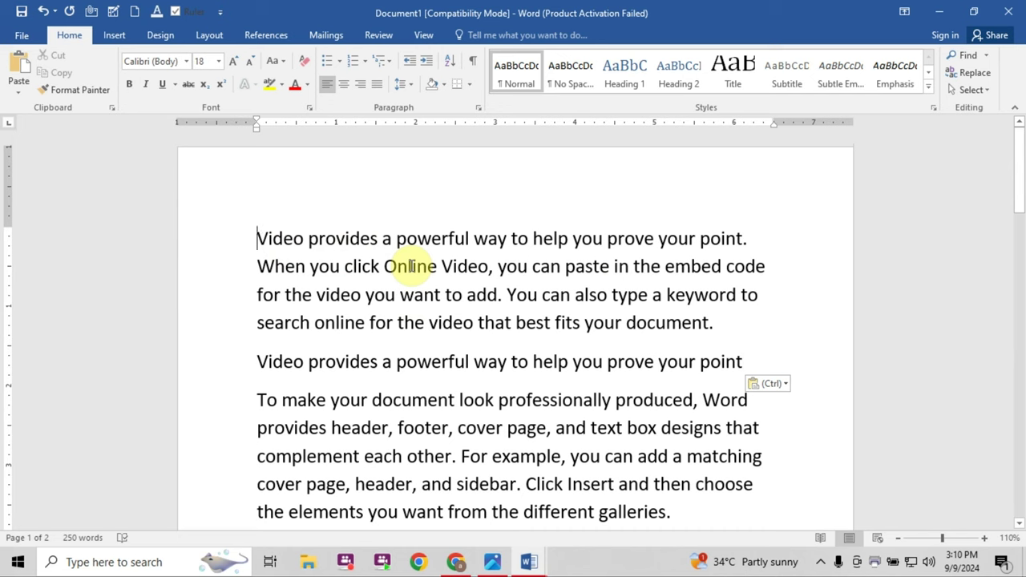
{"action": "key", "text": "ctrl+d"}
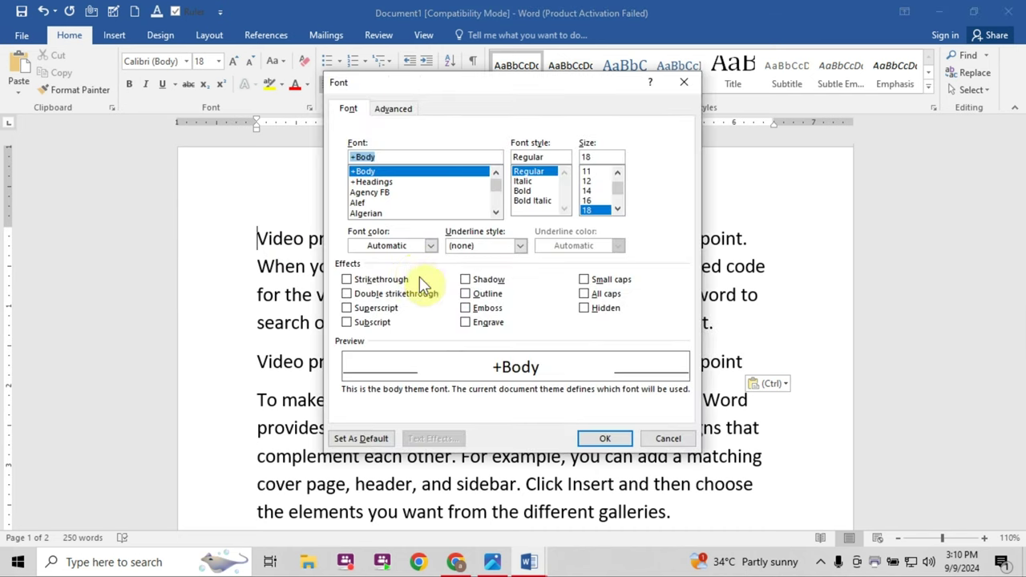
- Move the Font dialog up and to the left
{"action": "mouse_move", "coordinate": [507, 87]}
{"action": "left_mouse_down"}
{"action": "mouse_move", "coordinate": [393, 152]}
{"action": "mouse_move", "coordinate": [492, 129]}
{"action": "mouse_move", "coordinate": [501, 107]}
{"action": "left_mouse_up"}
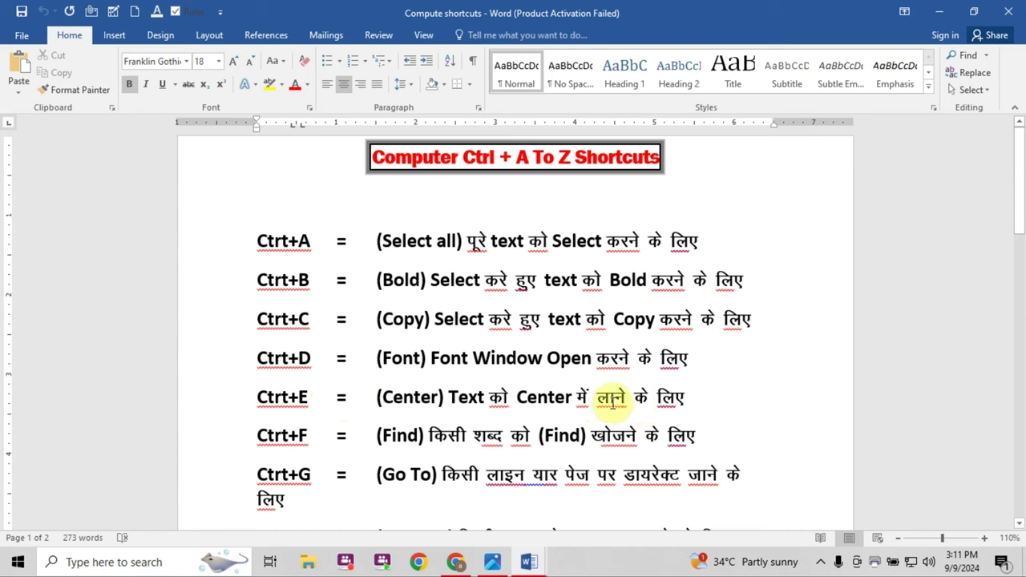
- Go from the shortcut list back to the Document1 sample text window
{"action": "left_click", "coordinate": [480, 232]}
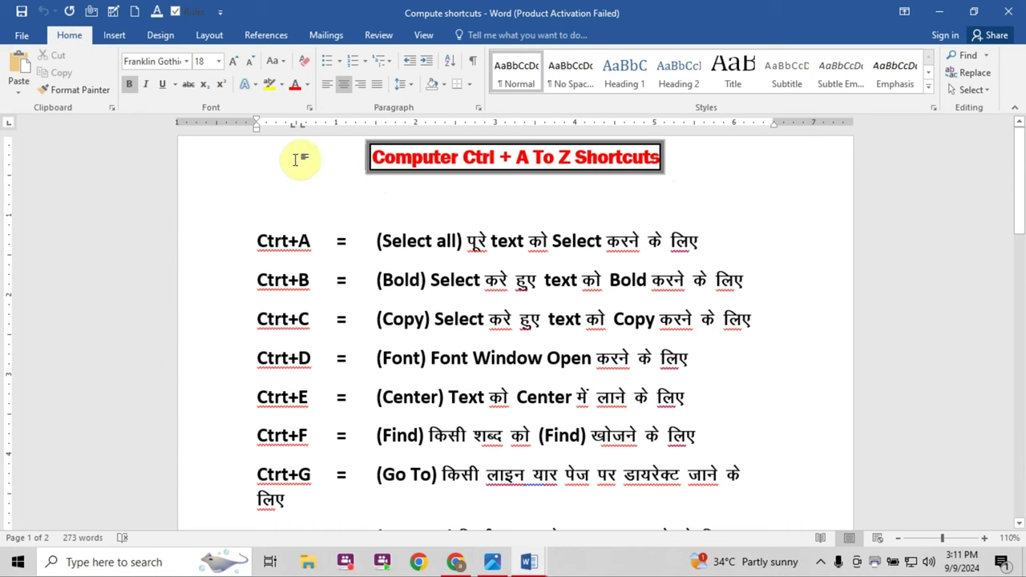
{"action": "left_click", "coordinate": [264, 151]}
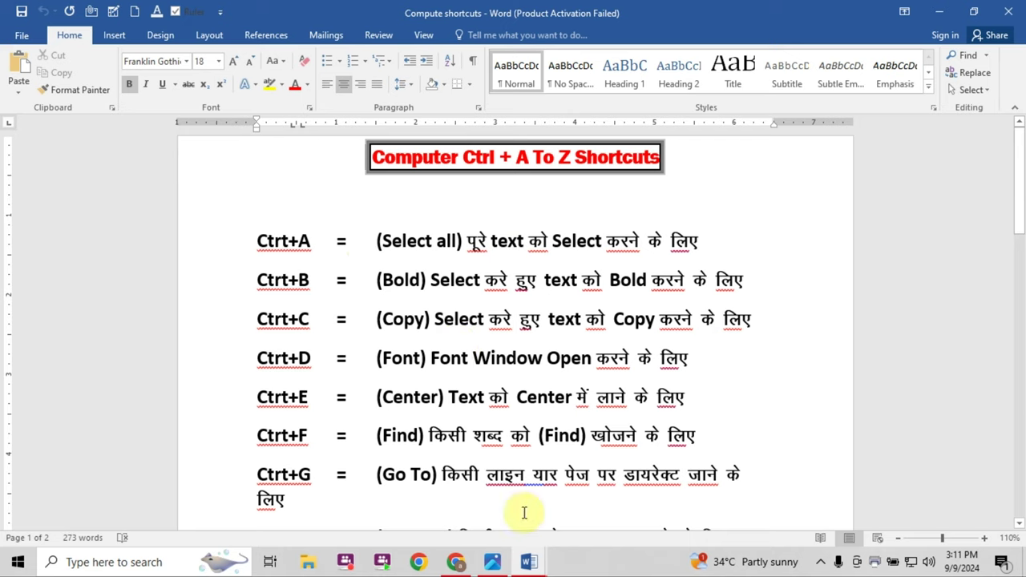
{"action": "left_click", "coordinate": [529, 564]}
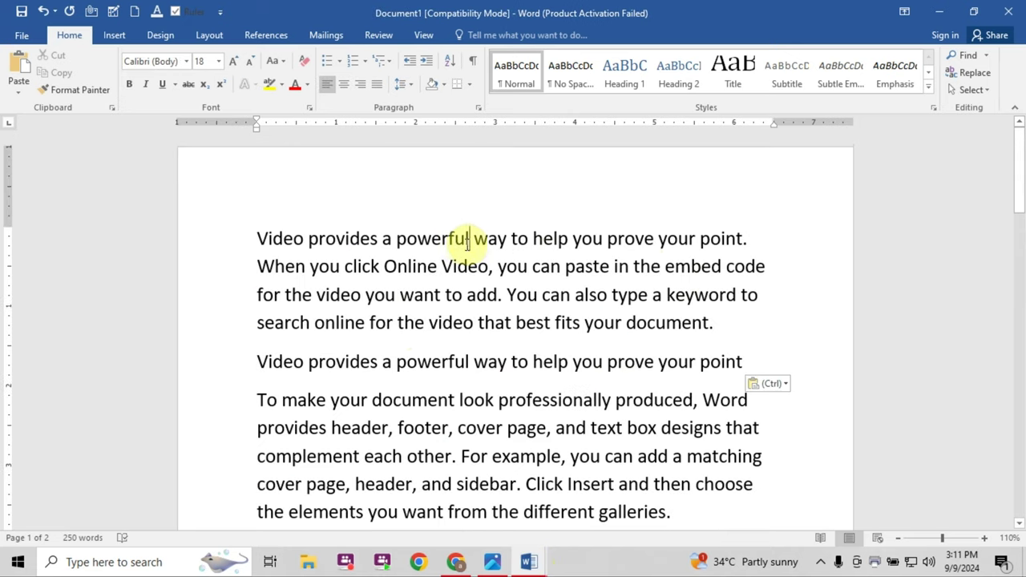
- Break the first line after 'powerful' and center 'Video provides a powerful' with Ctrl+E
{"action": "key", "text": "Return"}
{"action": "left_click", "coordinate": [480, 239]}
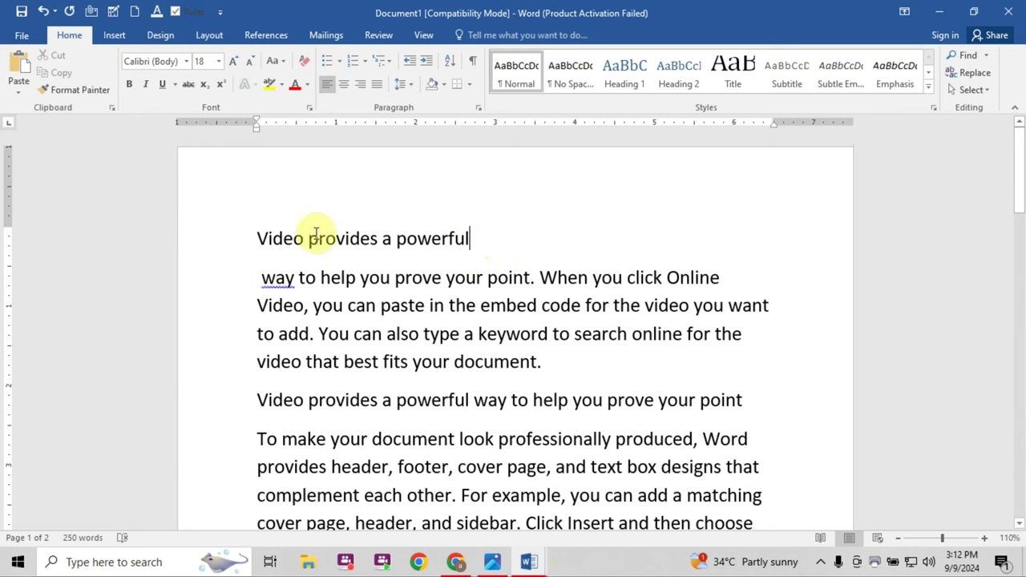
{"action": "triple_click", "coordinate": [250, 238]}
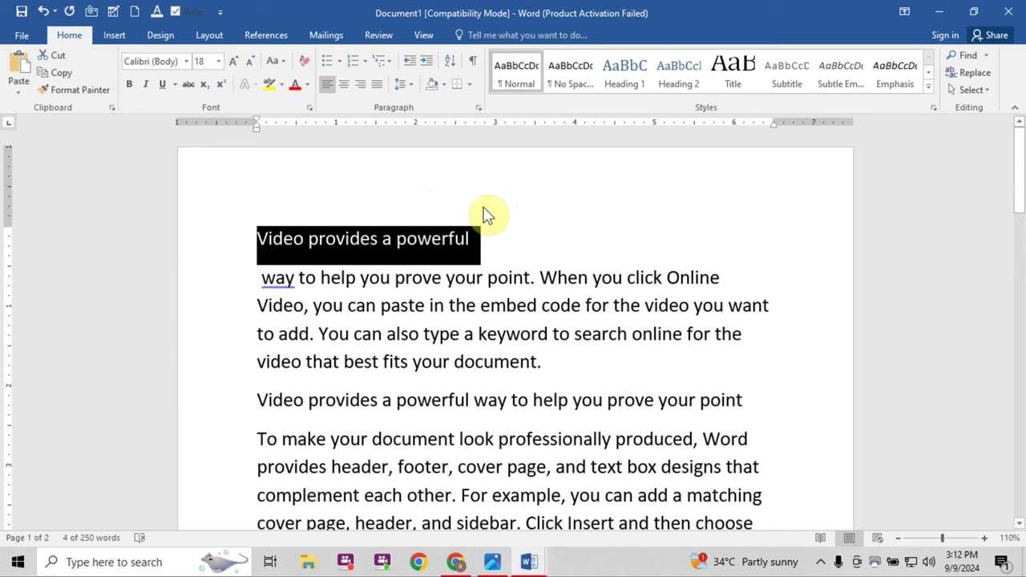
{"action": "key", "text": "ctrl+e"}
{"action": "left_click", "coordinate": [553, 192]}
{"action": "left_click", "coordinate": [407, 238]}
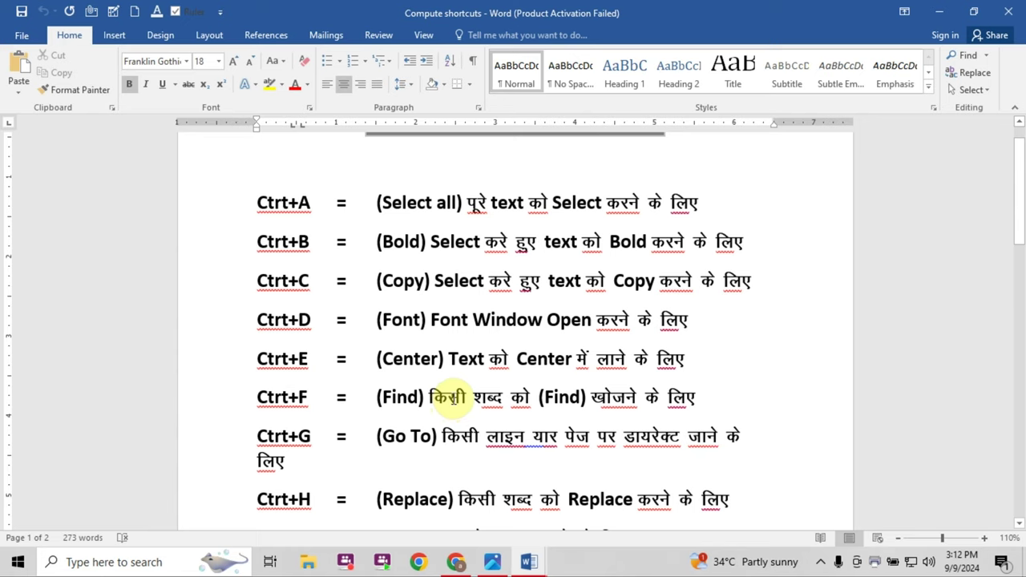
- Open the Navigation search pane with Ctrl+F beside the Document1 text
{"action": "scroll", "coordinate": [401, 302], "scroll_direction": "down", "scroll_amount": 3}
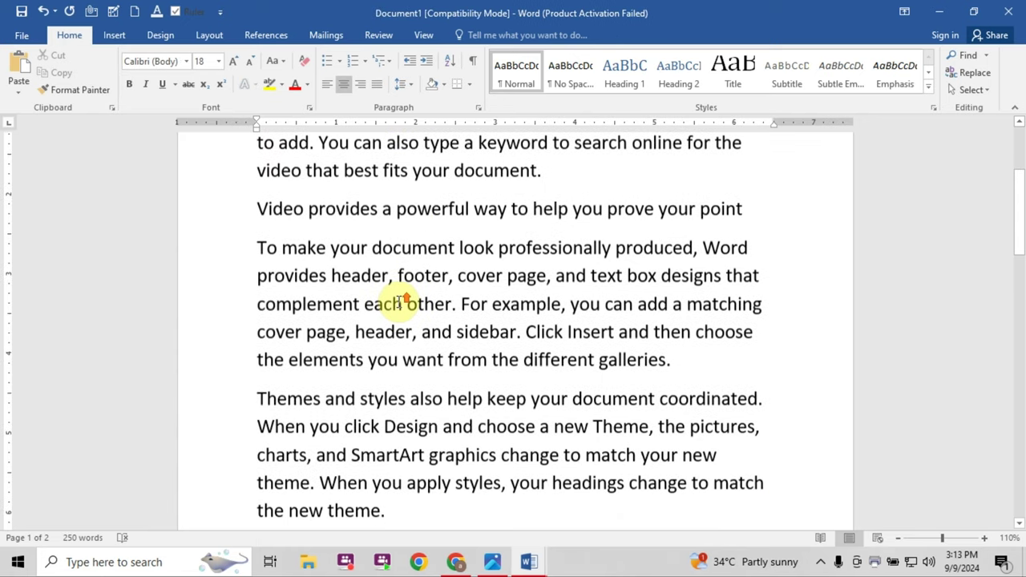
{"action": "scroll", "coordinate": [400, 301], "scroll_direction": "up", "scroll_amount": 3}
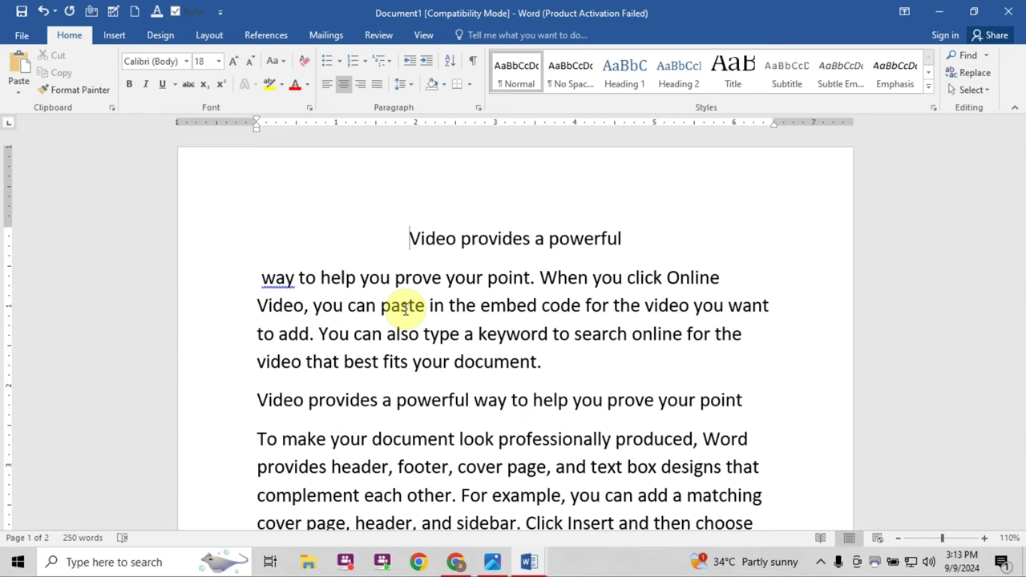
{"action": "key", "text": "ctrl+f"}
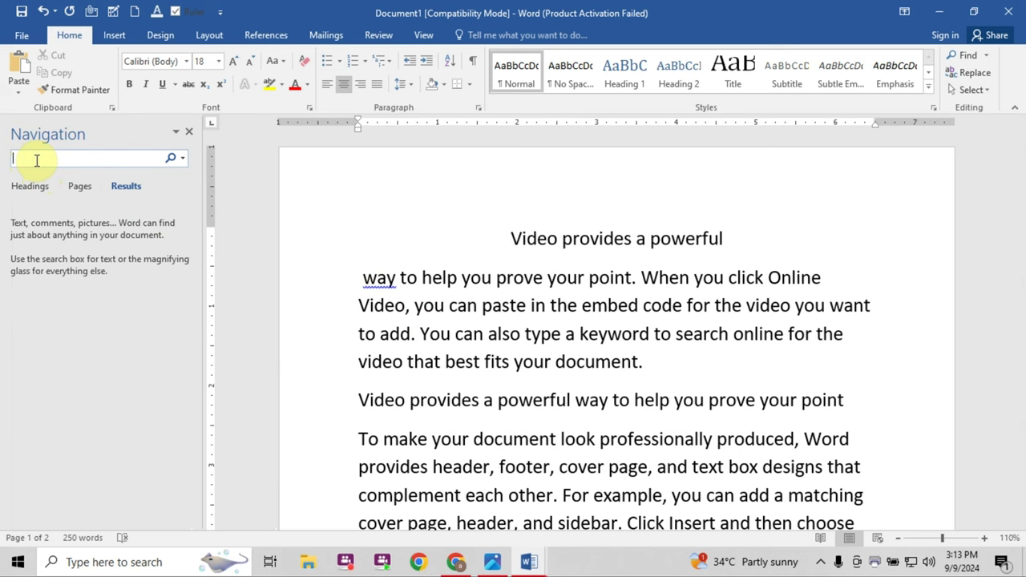
- Search the sample text for 'the' and scroll through the 22 highlighted matches
{"action": "left_click", "coordinate": [36, 160]}
{"action": "type", "text": "the"}
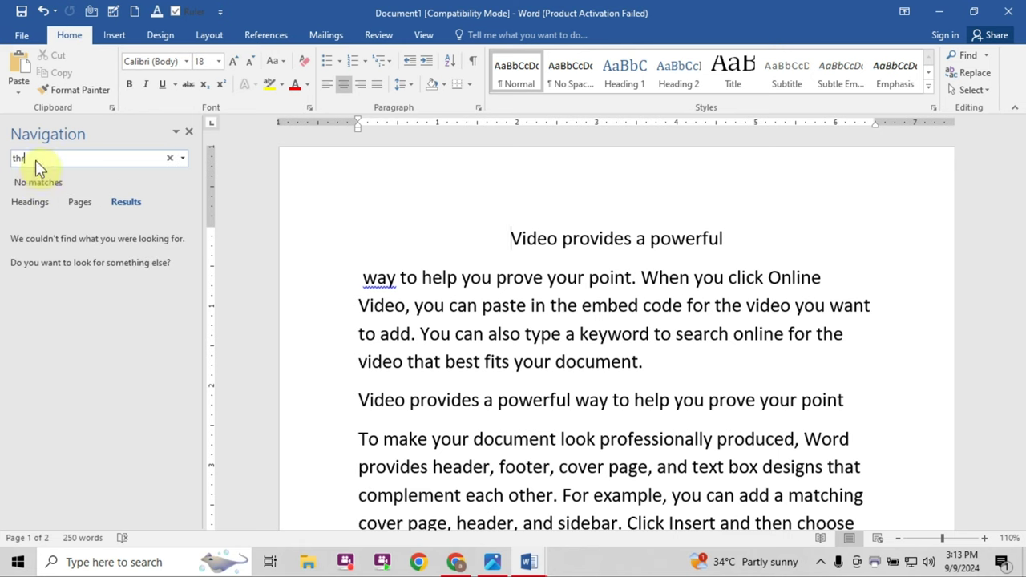
{"action": "scroll", "coordinate": [615, 321], "scroll_direction": "down", "scroll_amount": 1}
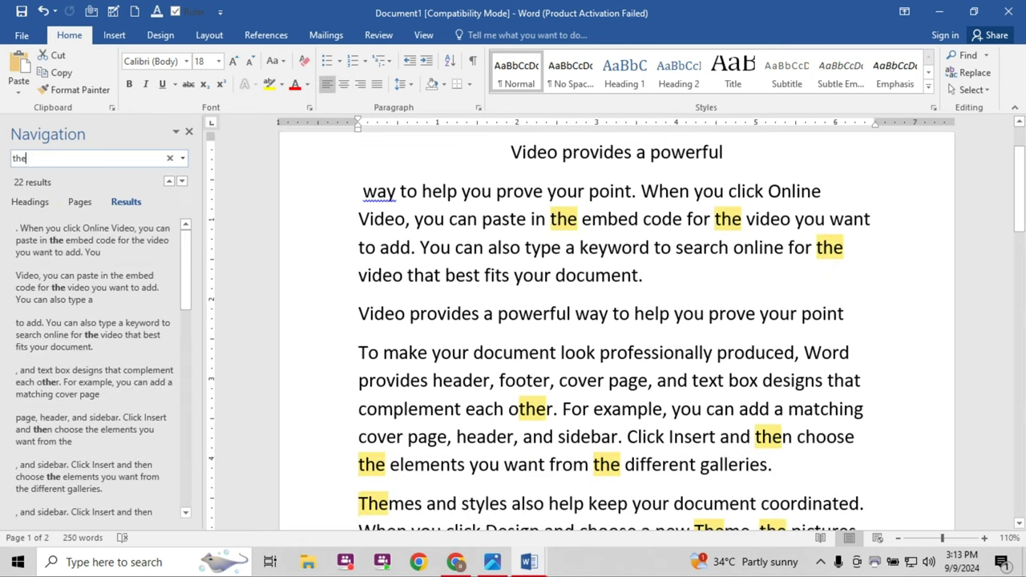
{"action": "scroll", "coordinate": [515, 243], "scroll_direction": "down", "scroll_amount": 1}
{"action": "scroll", "coordinate": [586, 268], "scroll_direction": "down", "scroll_amount": 3}
{"action": "scroll", "coordinate": [599, 279], "scroll_direction": "down", "scroll_amount": 1}
{"action": "scroll", "coordinate": [586, 284], "scroll_direction": "down", "scroll_amount": 2}
{"action": "scroll", "coordinate": [585, 283], "scroll_direction": "up", "scroll_amount": 2}
{"action": "scroll", "coordinate": [579, 293], "scroll_direction": "up", "scroll_amount": 3}
{"action": "scroll", "coordinate": [586, 288], "scroll_direction": "down", "scroll_amount": 3}
{"action": "scroll", "coordinate": [585, 291], "scroll_direction": "down", "scroll_amount": 4}
{"action": "scroll", "coordinate": [584, 291], "scroll_direction": "down", "scroll_amount": 1}
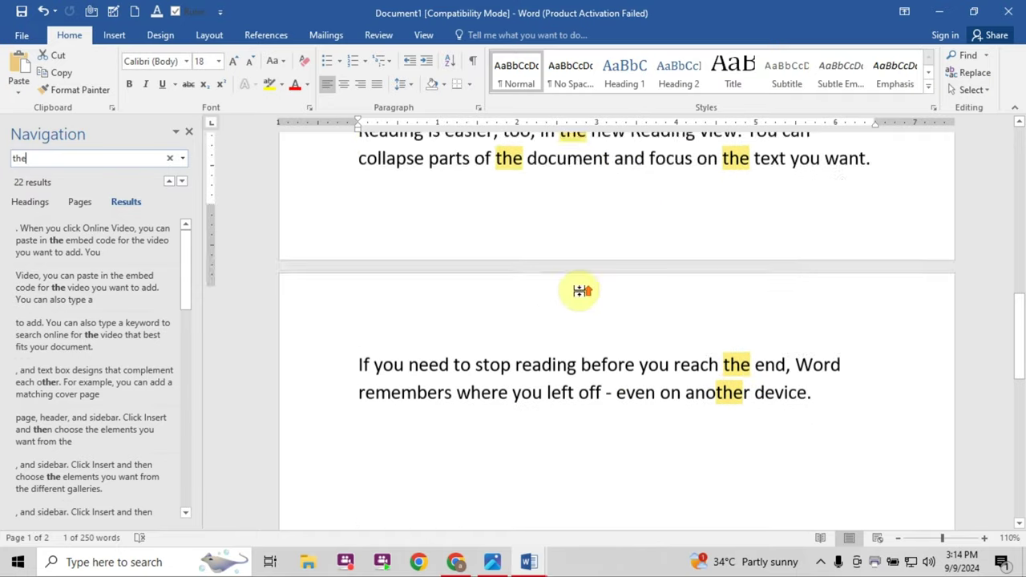
{"action": "scroll", "coordinate": [584, 291], "scroll_direction": "up", "scroll_amount": 4}
{"action": "scroll", "coordinate": [584, 293], "scroll_direction": "up", "scroll_amount": 5}
{"action": "scroll", "coordinate": [583, 293], "scroll_direction": "up", "scroll_amount": 1}
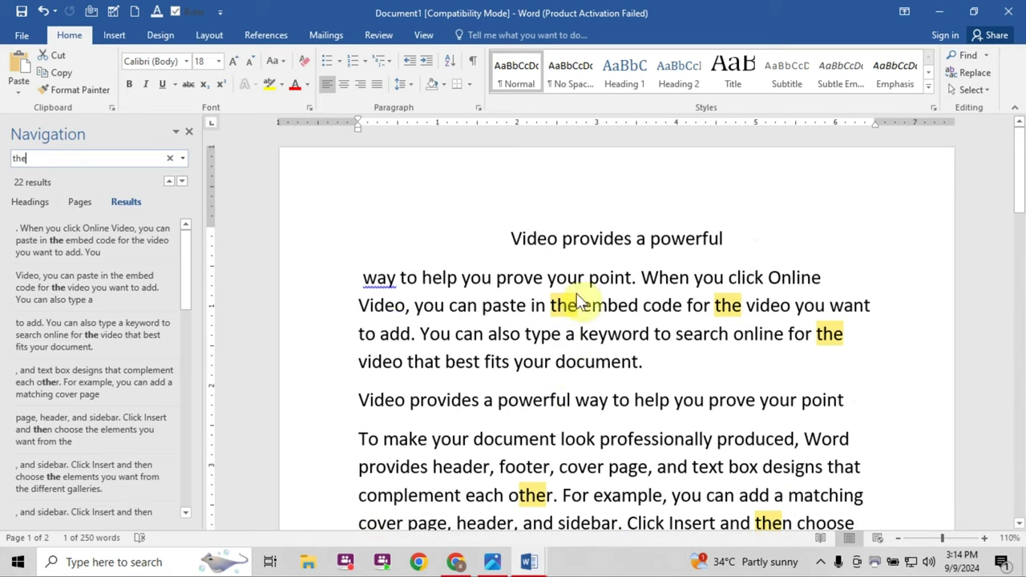
{"action": "scroll", "coordinate": [602, 331], "scroll_direction": "down", "scroll_amount": 1}
{"action": "scroll", "coordinate": [601, 331], "scroll_direction": "down", "scroll_amount": 1}
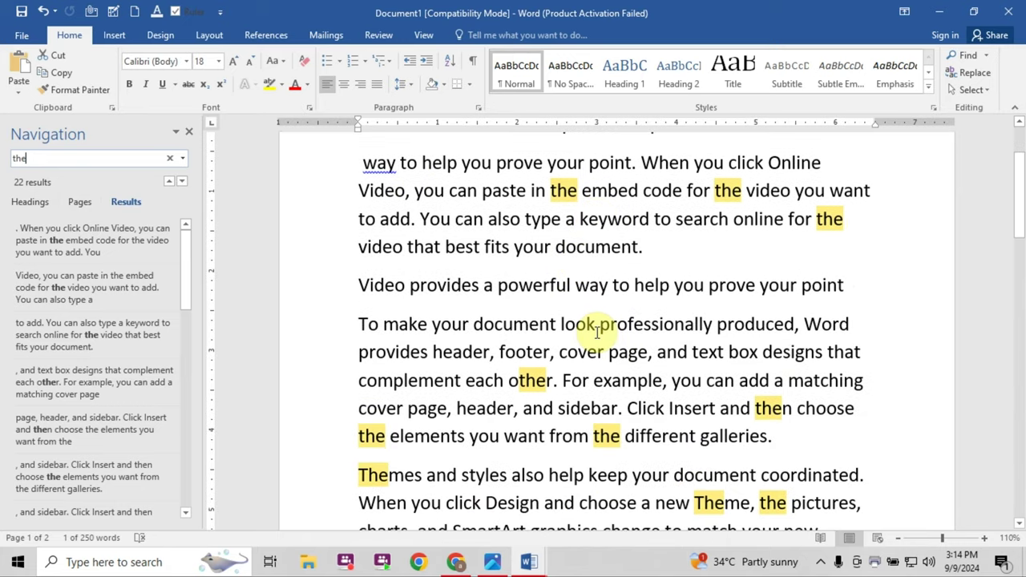
{"action": "scroll", "coordinate": [597, 331], "scroll_direction": "down", "scroll_amount": 1}
{"action": "scroll", "coordinate": [597, 334], "scroll_direction": "down", "scroll_amount": 1}
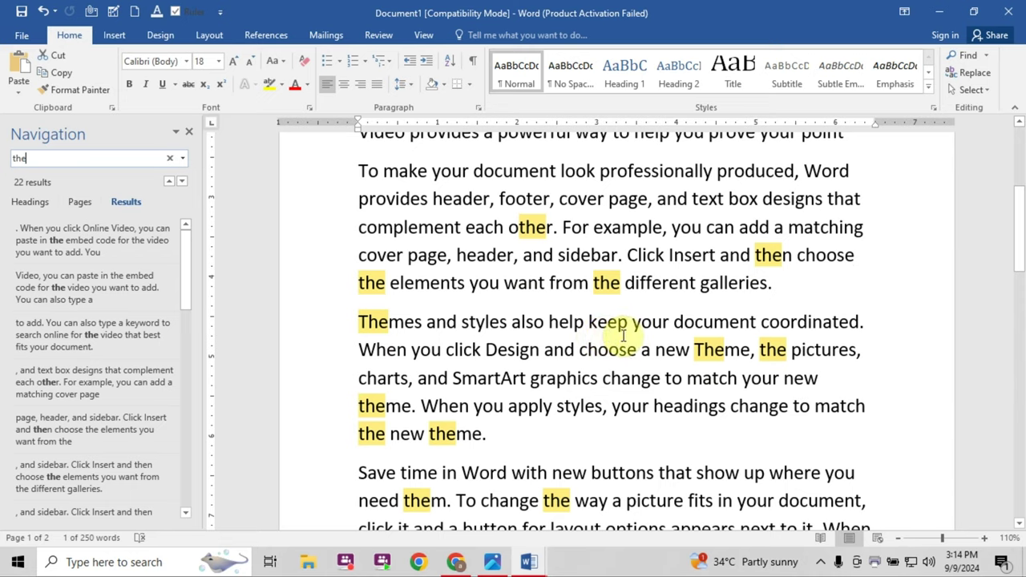
{"action": "scroll", "coordinate": [622, 337], "scroll_direction": "down", "scroll_amount": 1}
{"action": "scroll", "coordinate": [622, 337], "scroll_direction": "down", "scroll_amount": 1}
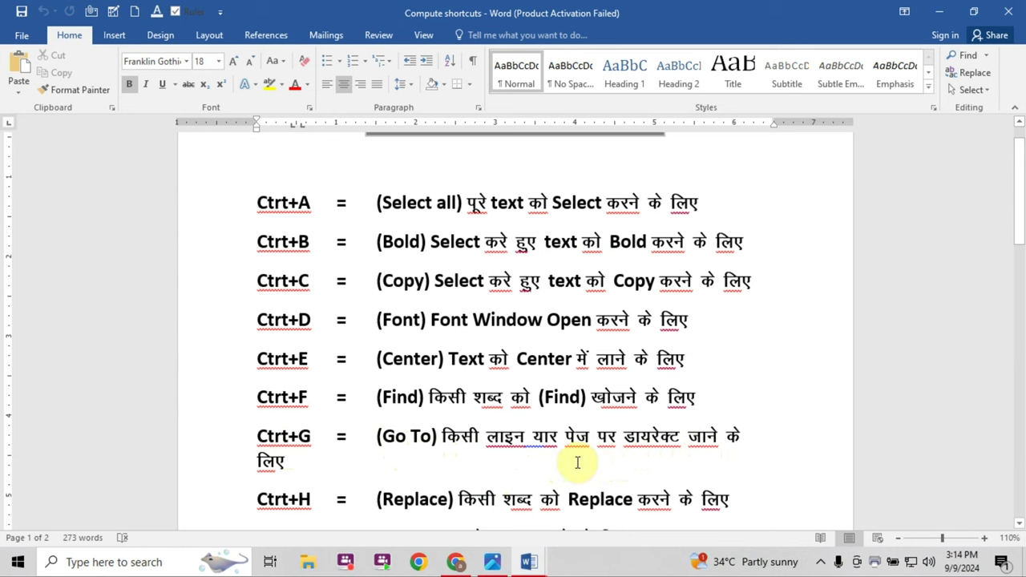
- Return to the Document1 sample text and scroll through it
{"action": "left_click", "coordinate": [531, 562]}
{"action": "scroll", "coordinate": [581, 403], "scroll_direction": "down", "scroll_amount": 3}
{"action": "scroll", "coordinate": [584, 402], "scroll_direction": "down", "scroll_amount": 4}
{"action": "scroll", "coordinate": [586, 403], "scroll_direction": "up", "scroll_amount": 3}
{"action": "scroll", "coordinate": [588, 403], "scroll_direction": "up", "scroll_amount": 3}
{"action": "scroll", "coordinate": [588, 403], "scroll_direction": "up", "scroll_amount": 2}
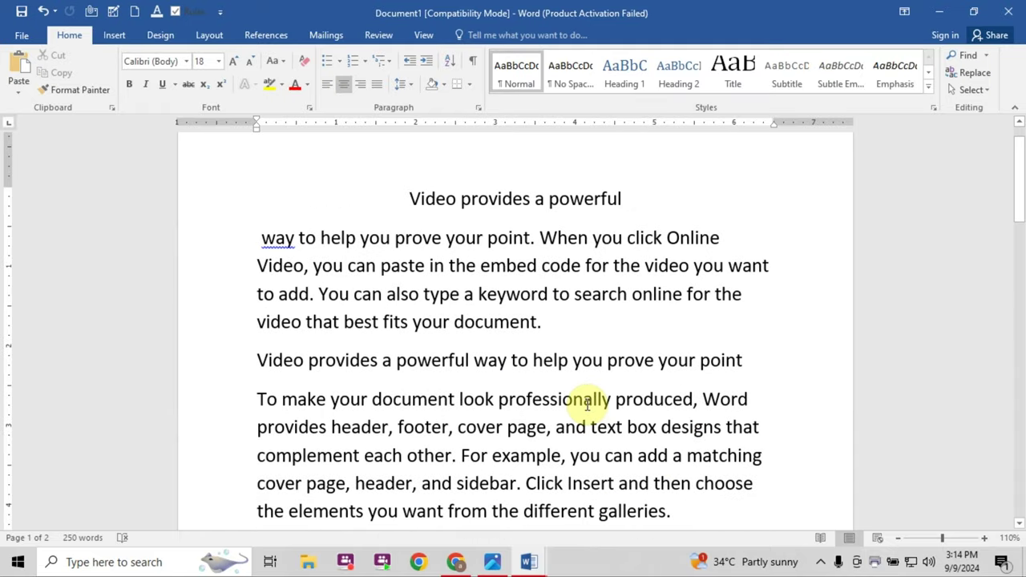
{"action": "scroll", "coordinate": [458, 308], "scroll_direction": "down", "scroll_amount": 2}
{"action": "scroll", "coordinate": [452, 313], "scroll_direction": "up", "scroll_amount": 3}
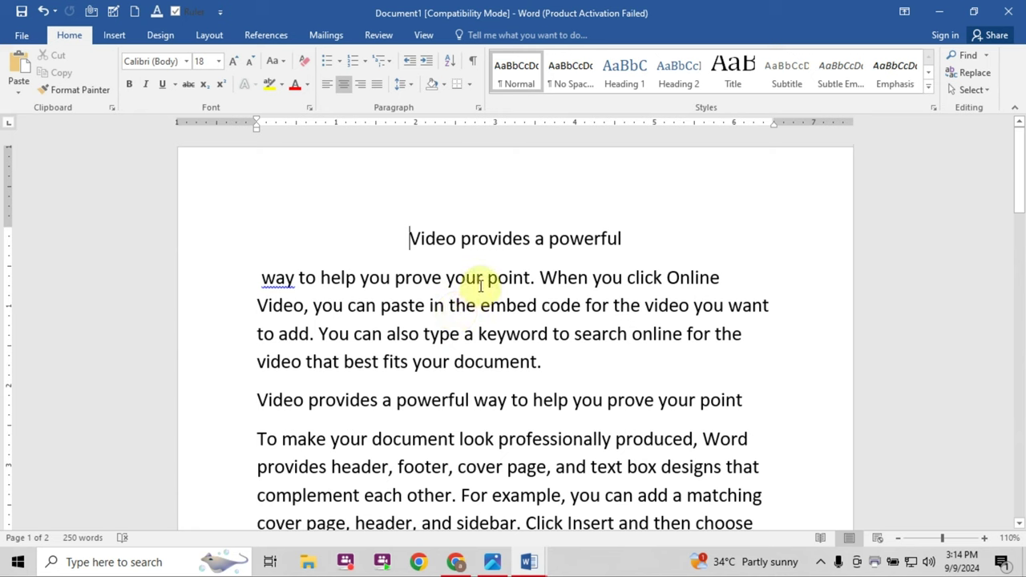
- Jump to page 2 with Ctrl+G, then close the Go To window
{"action": "key", "text": "ctrl+g"}
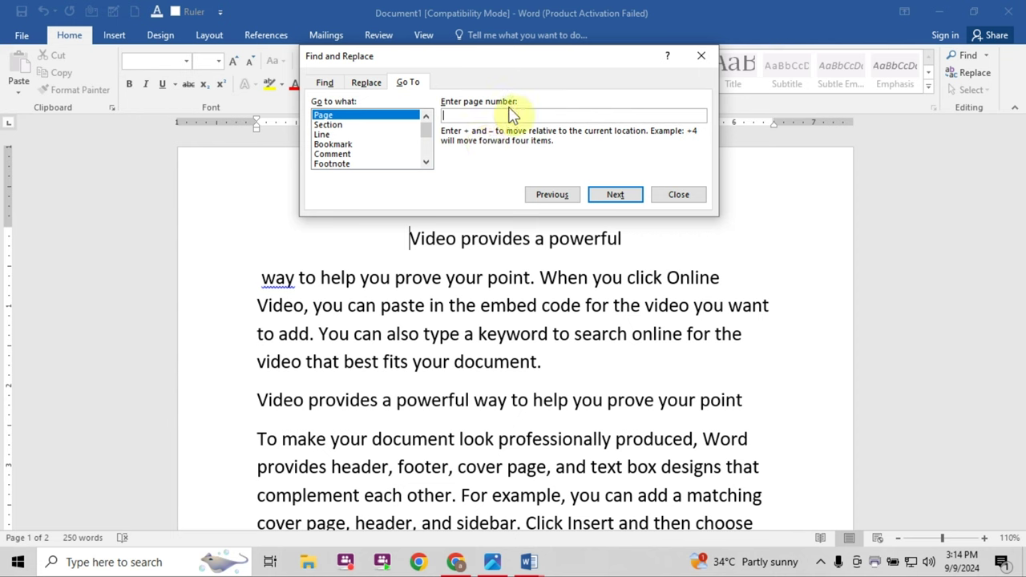
{"action": "left_click", "coordinate": [457, 119]}
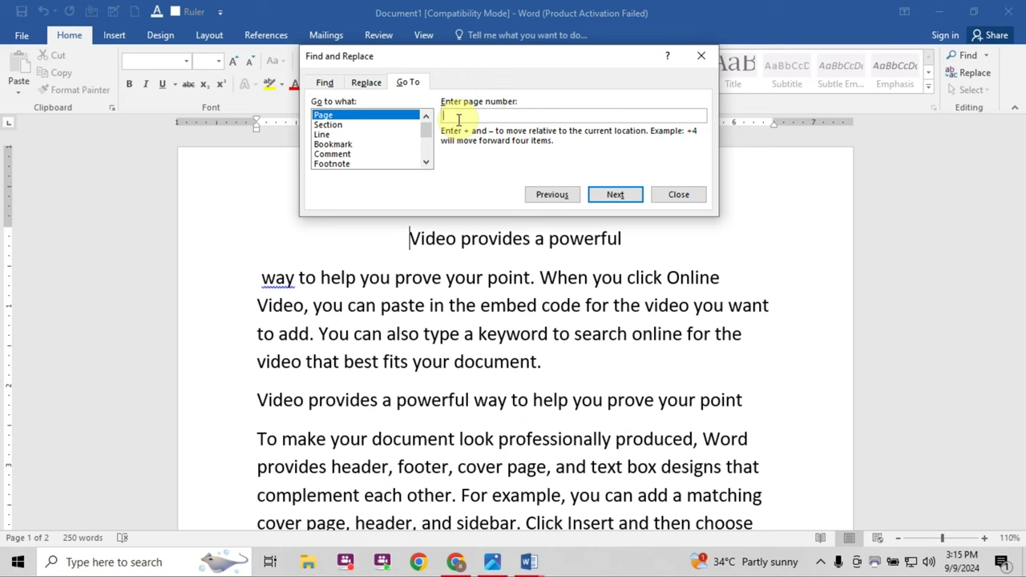
{"action": "type", "text": "2"}
{"action": "left_click", "coordinate": [612, 194]}
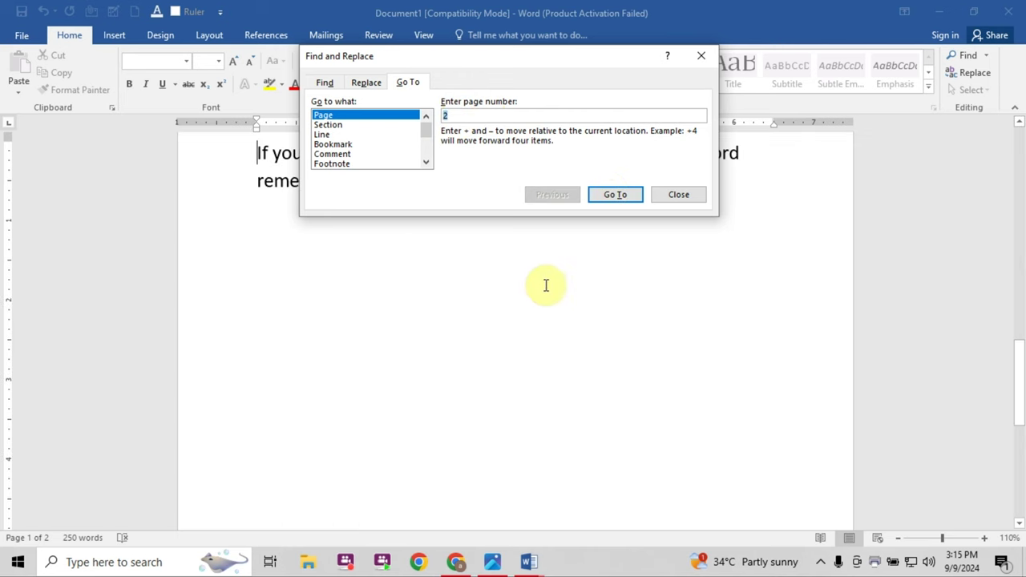
{"action": "left_click", "coordinate": [396, 309]}
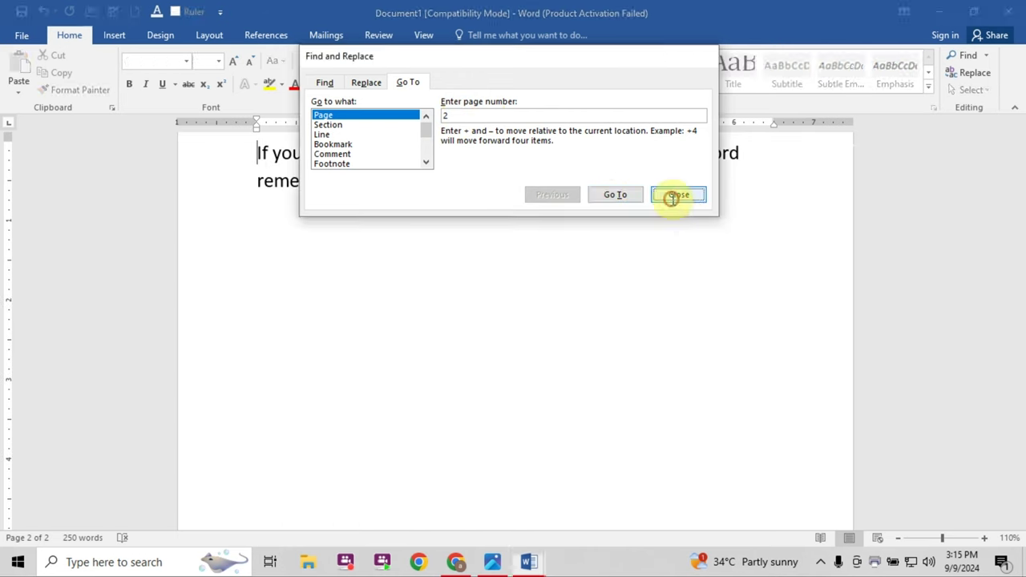
{"action": "left_click", "coordinate": [678, 195]}
{"action": "scroll", "coordinate": [373, 239], "scroll_direction": "up", "scroll_amount": 3}
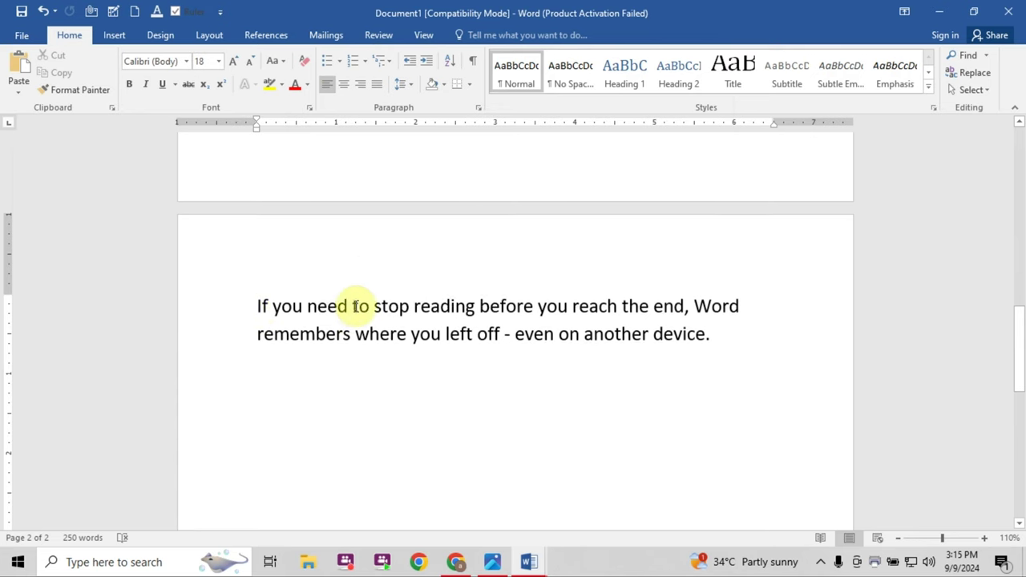
{"action": "scroll", "coordinate": [295, 335], "scroll_direction": "up", "scroll_amount": 3}
{"action": "scroll", "coordinate": [295, 335], "scroll_direction": "up", "scroll_amount": 4}
{"action": "scroll", "coordinate": [271, 330], "scroll_direction": "up", "scroll_amount": 9}
{"action": "scroll", "coordinate": [304, 336], "scroll_direction": "up", "scroll_amount": 6}
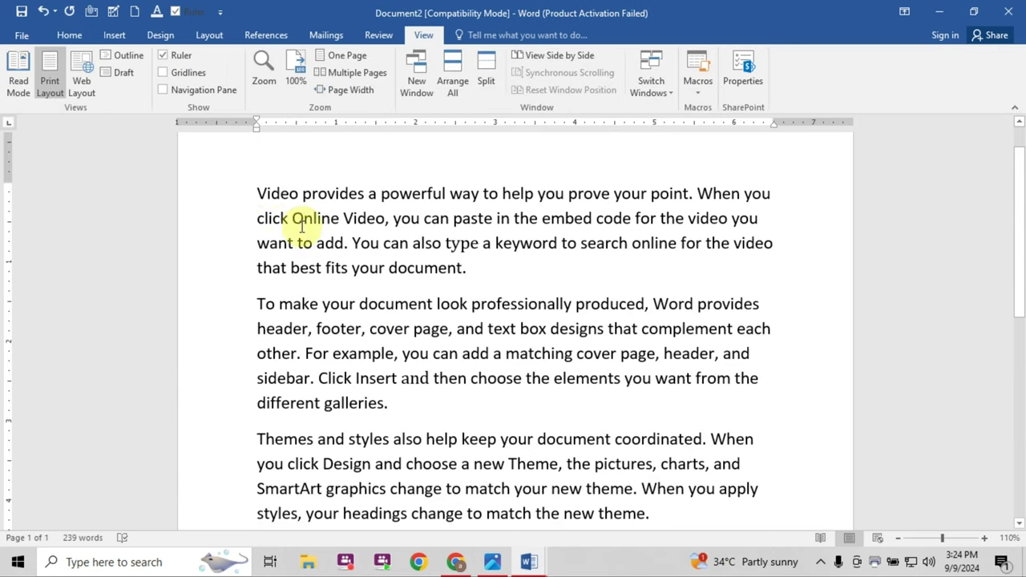
- Use Find and Replace (Ctrl+H) to change all 22 occurrences of 'the' in Document2 to 'avadh glo'
{"action": "left_click", "coordinate": [260, 188]}
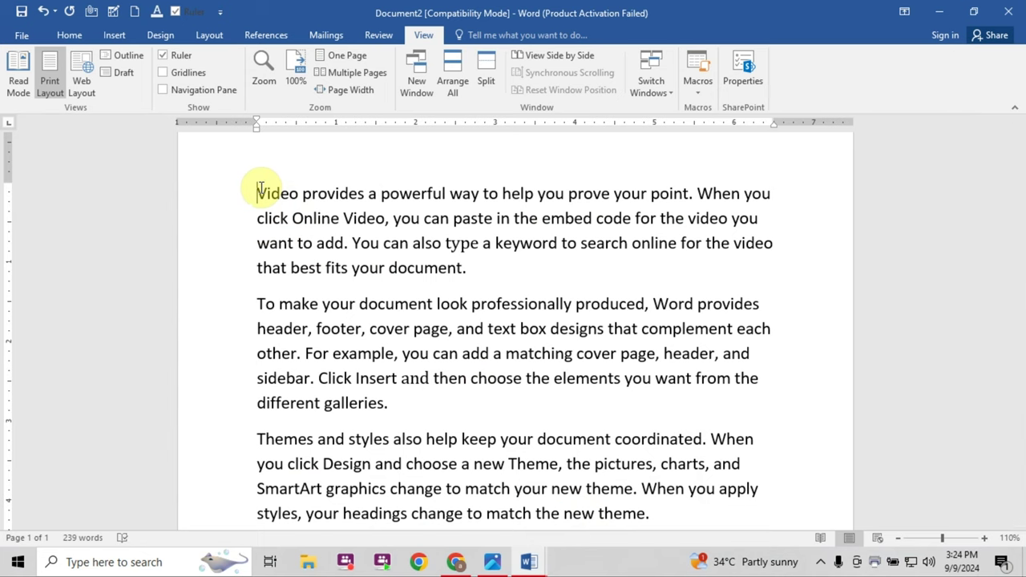
{"action": "key", "text": "ctrl+h"}
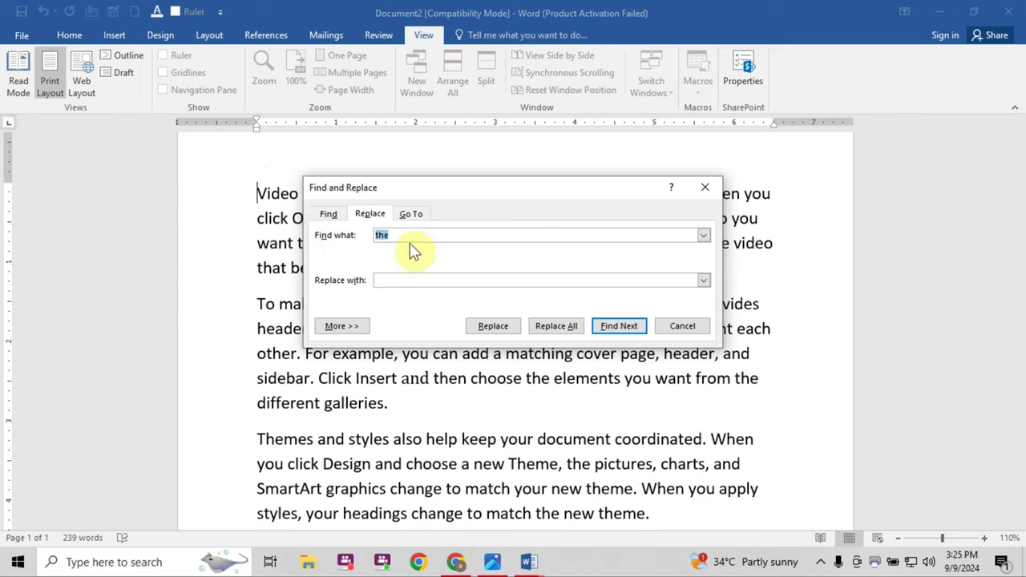
{"action": "left_click", "coordinate": [377, 215]}
{"action": "left_click", "coordinate": [398, 237]}
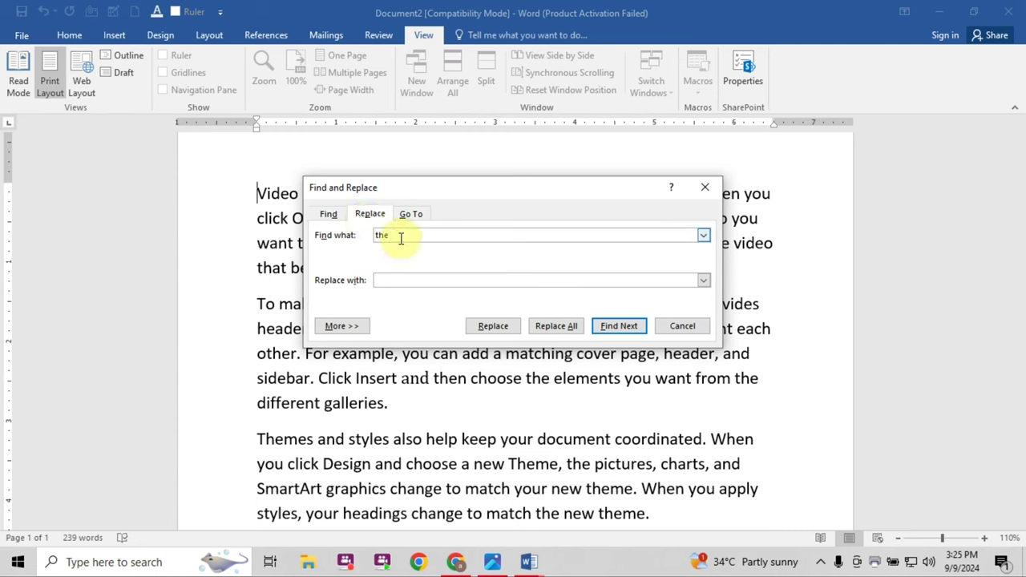
{"action": "left_click_drag", "start_coordinate": [454, 189], "coordinate": [560, 148]}
{"action": "left_click", "coordinate": [489, 195]}
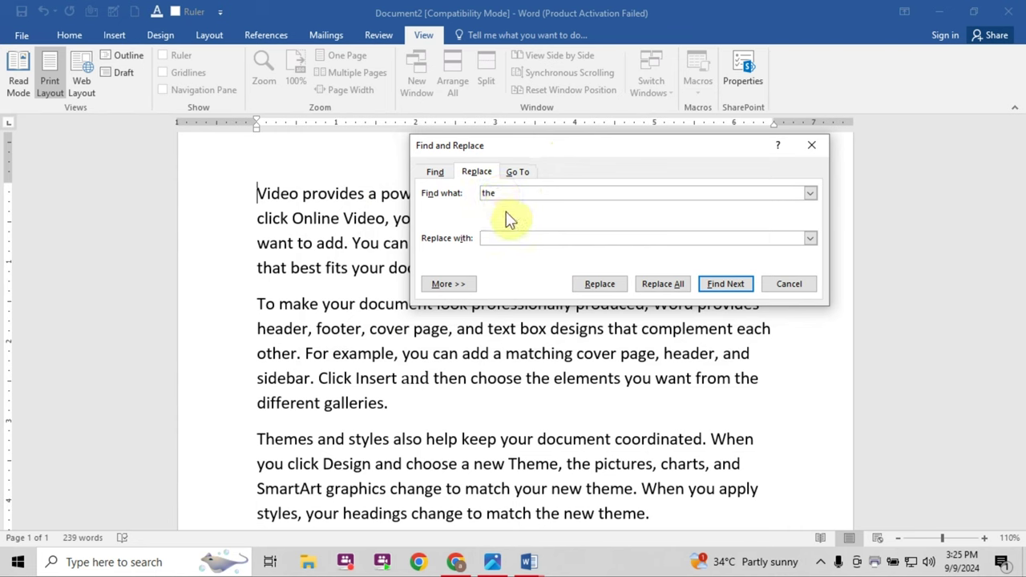
{"action": "left_click", "coordinate": [495, 239]}
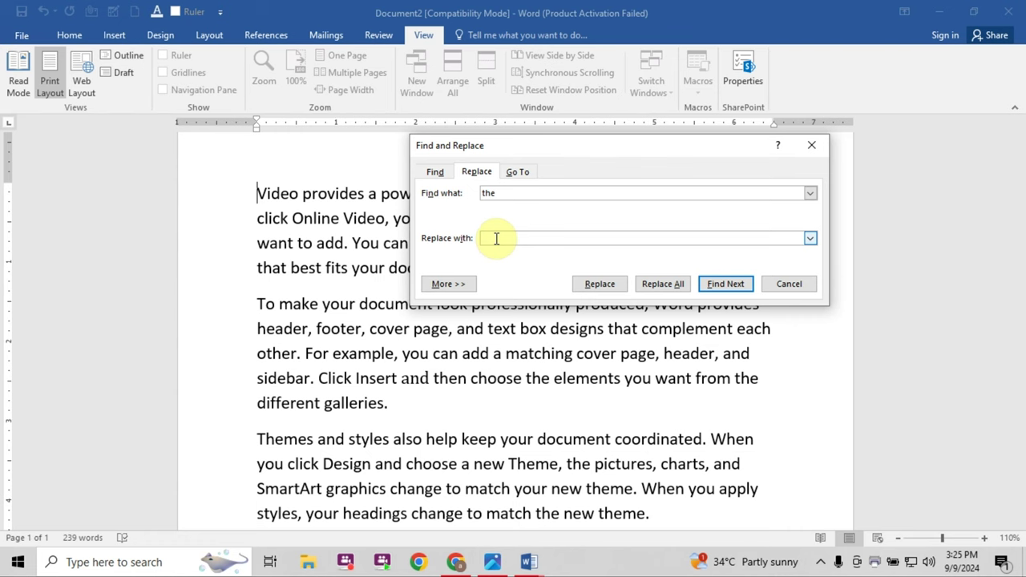
{"action": "type", "text": "avadh gi"}
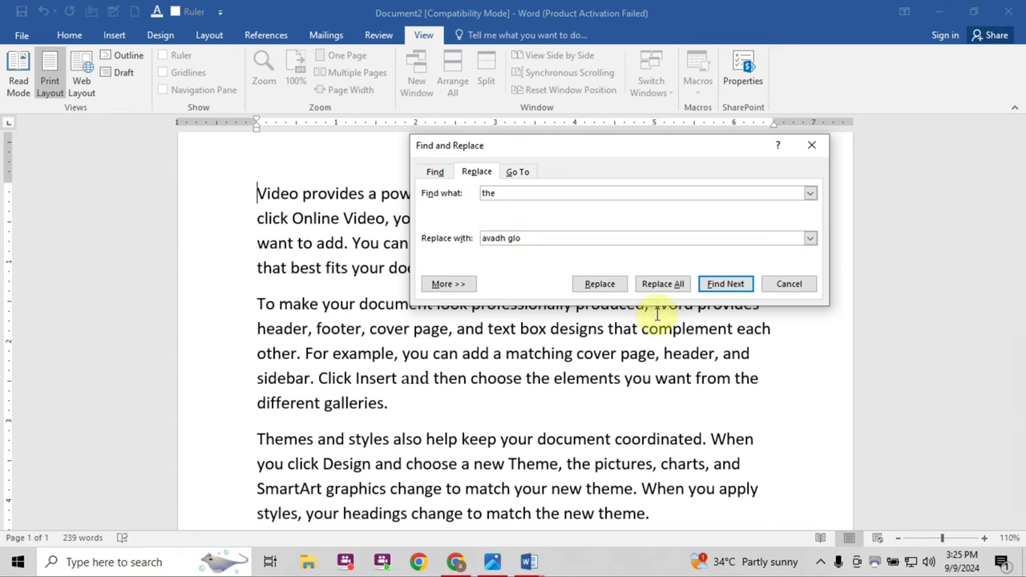
{"action": "left_click", "coordinate": [677, 287]}
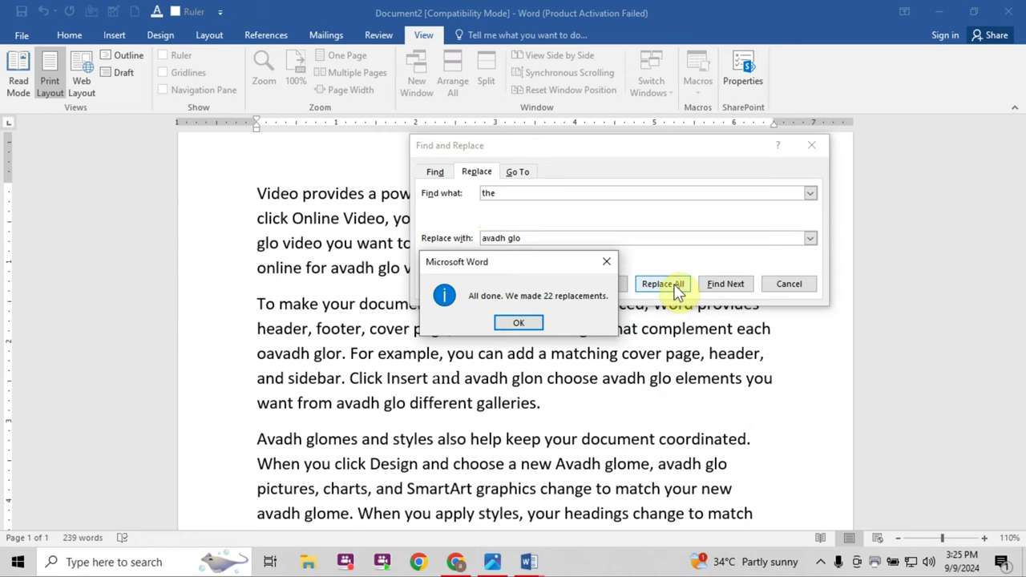
{"action": "left_click", "coordinate": [522, 323]}
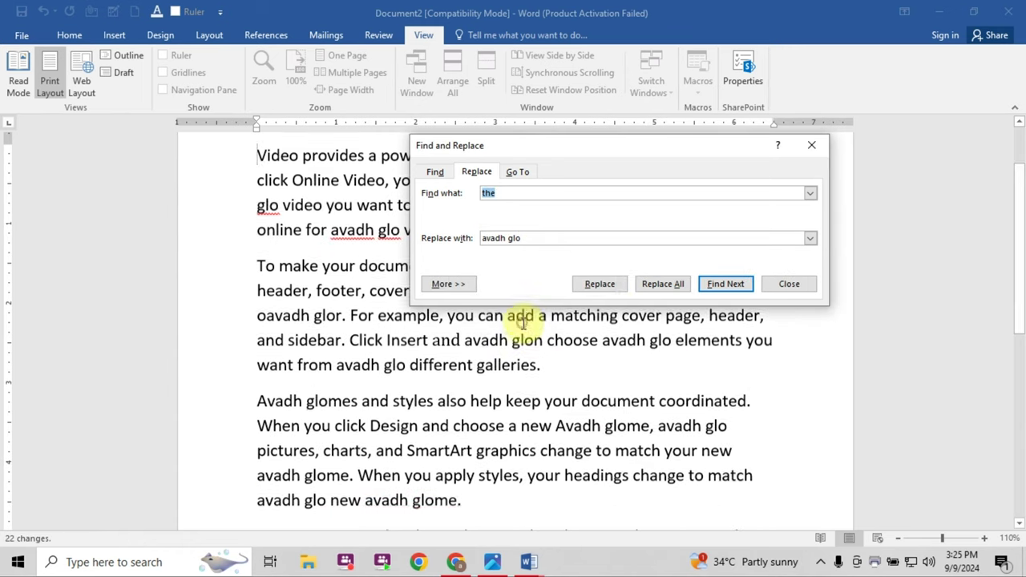
{"action": "left_click", "coordinate": [798, 284]}
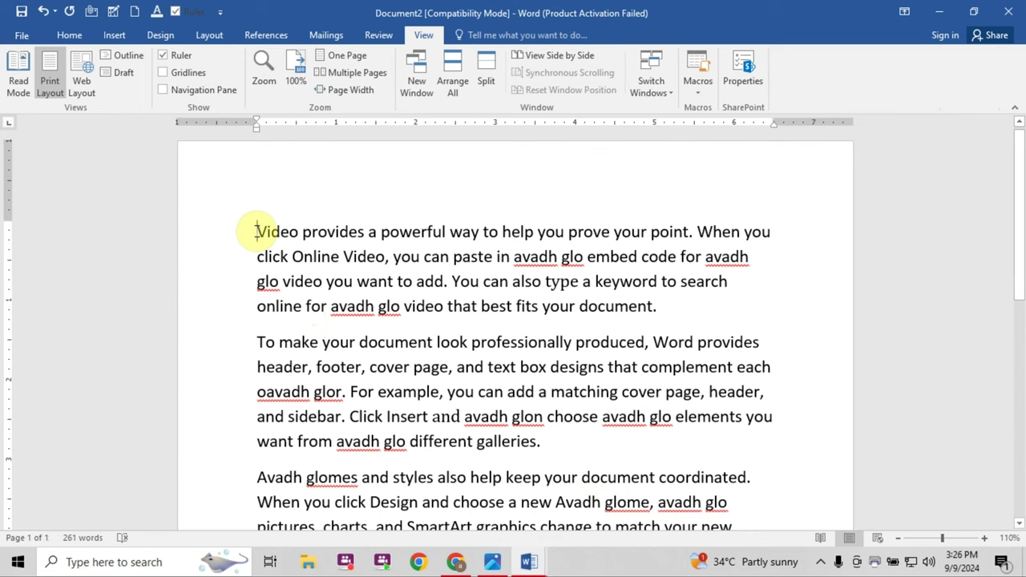
- Italicize the opening words 'Video provides a powerful' with Ctrl+I
{"action": "left_click_drag", "start_coordinate": [255, 232], "coordinate": [417, 244]}
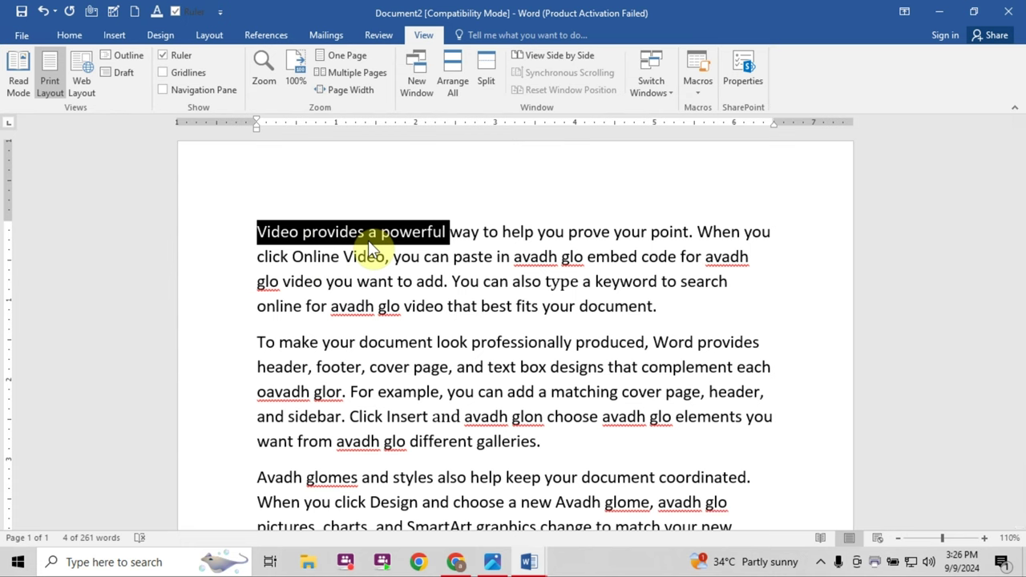
{"action": "key", "text": "ctrl+i"}
{"action": "left_click", "coordinate": [256, 272]}
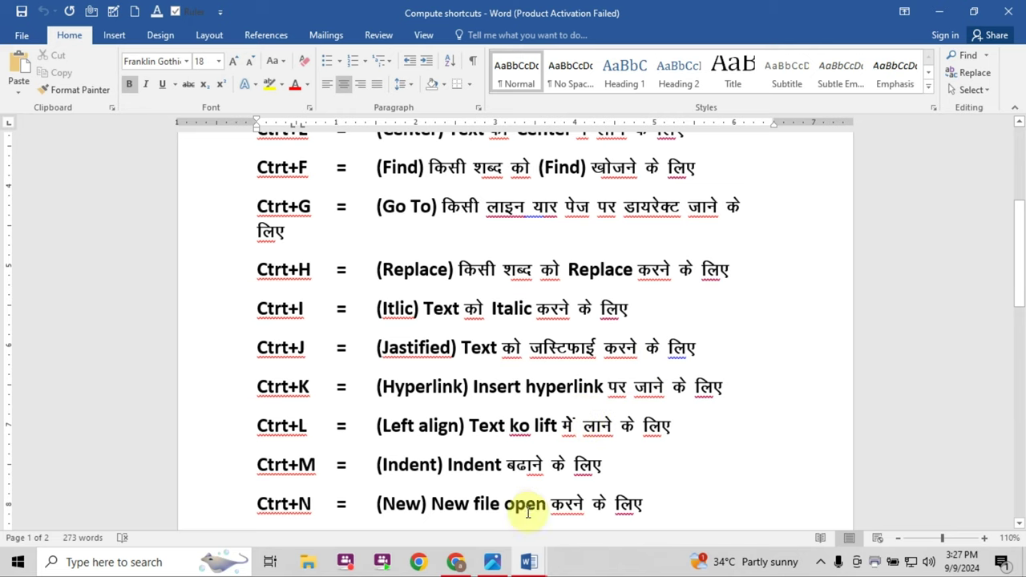
- In Document2, undo the italic on 'Video provides a powerful' with Ctrl+Z
{"action": "key", "text": "alt+Tab"}
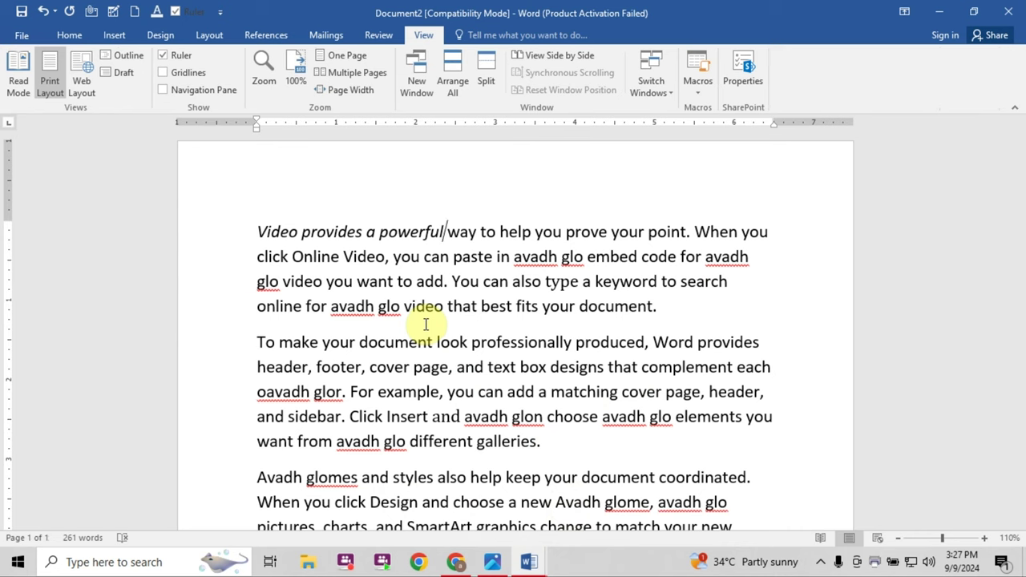
{"action": "key", "text": "ctrl+z"}
{"action": "left_click", "coordinate": [246, 228]}
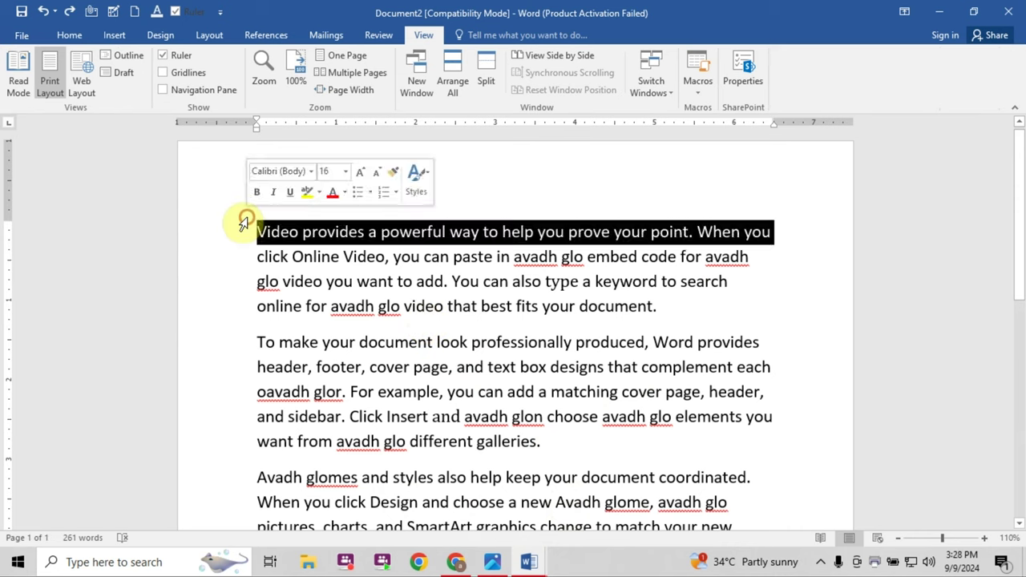
{"action": "left_click", "coordinate": [260, 232]}
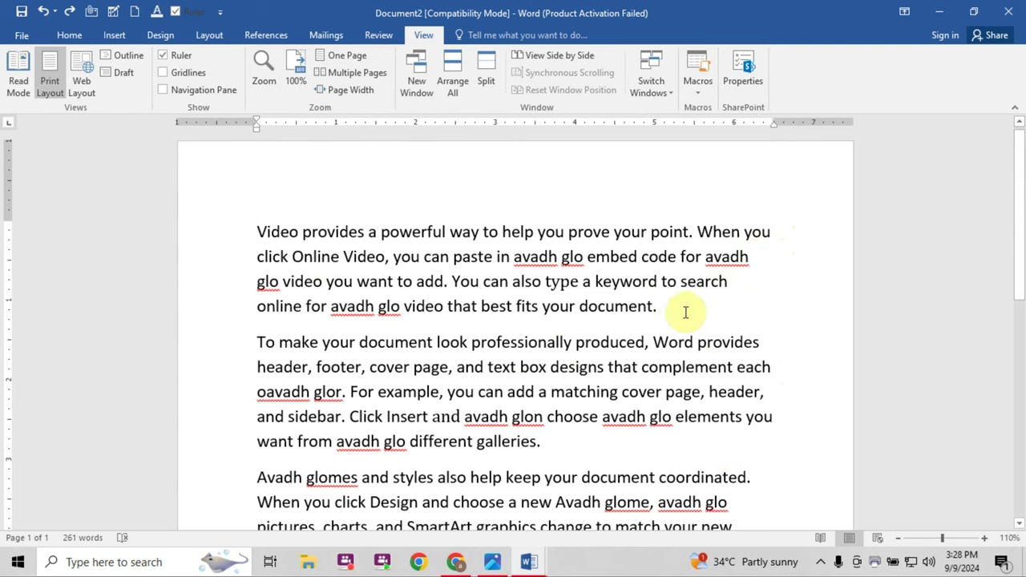
- Justify the sample text's first paragraph with Ctrl+J, then switch to the Hindi shortcut list
{"action": "mouse_move", "coordinate": [657, 308]}
{"action": "left_mouse_down"}
{"action": "mouse_move", "coordinate": [340, 270]}
{"action": "mouse_move", "coordinate": [258, 234]}
{"action": "left_mouse_up"}
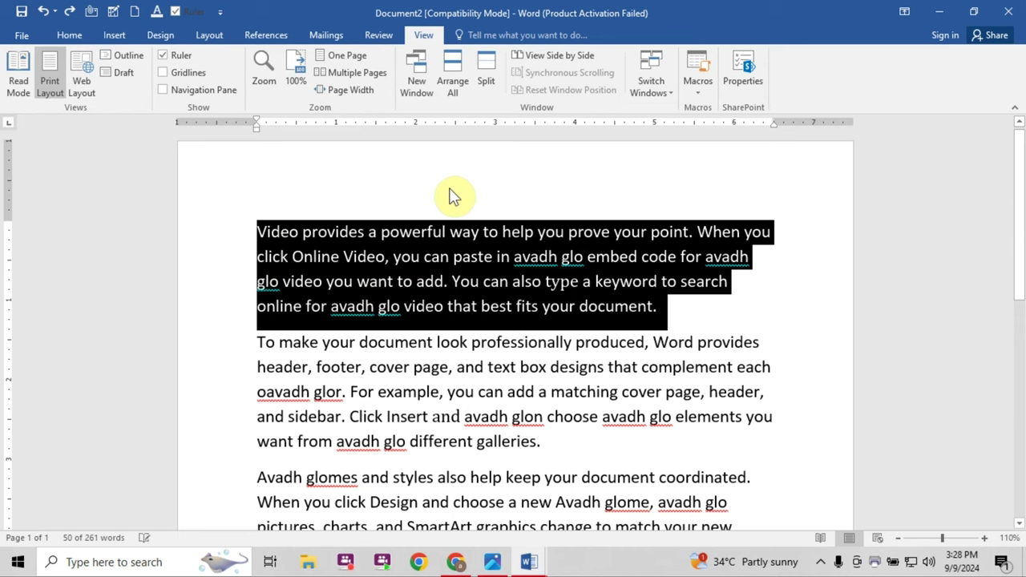
{"action": "key", "text": "ctrl+j"}
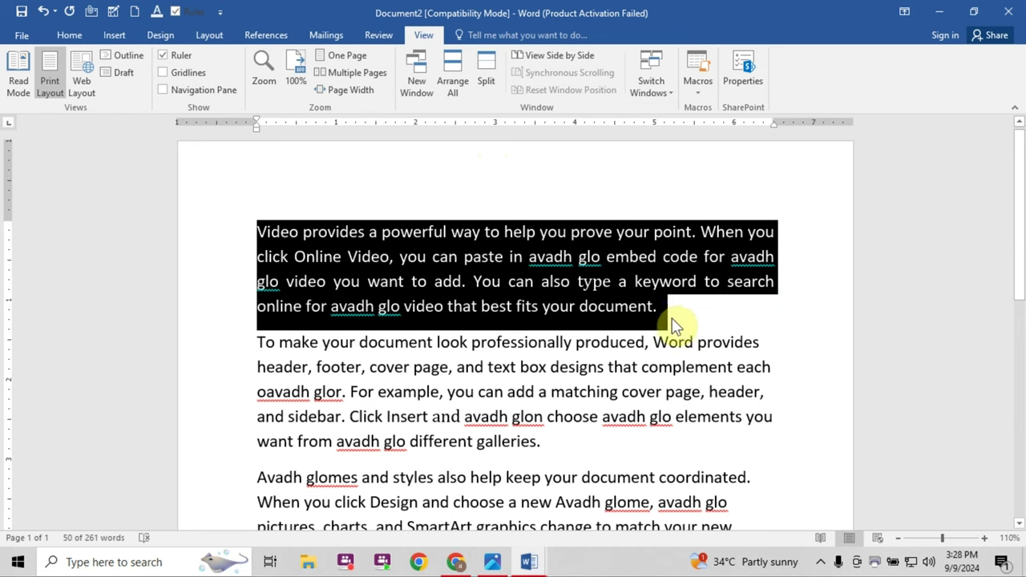
{"action": "left_click", "coordinate": [674, 314]}
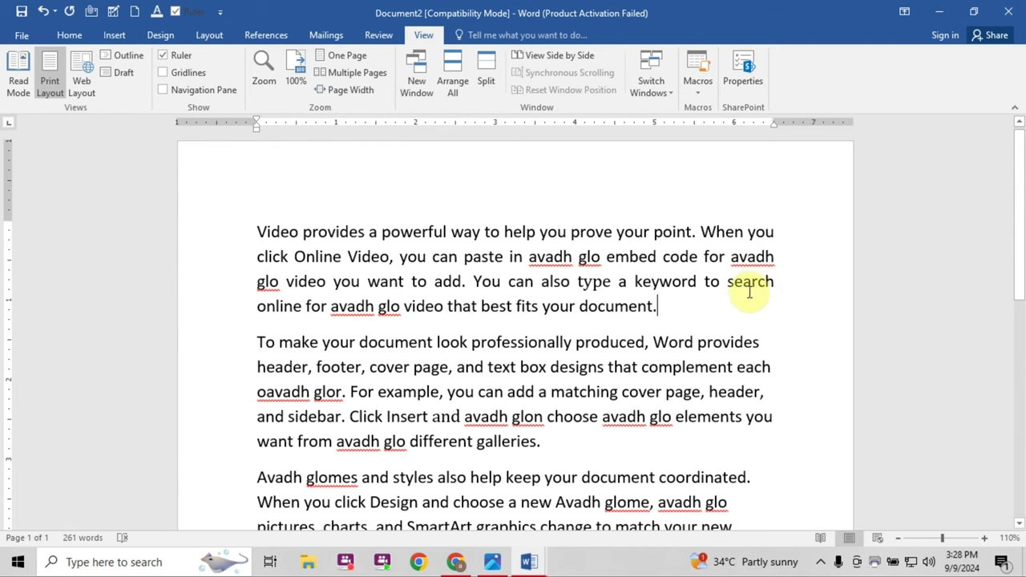
{"action": "mouse_move", "coordinate": [528, 561]}
{"action": "left_click", "coordinate": [449, 489]}
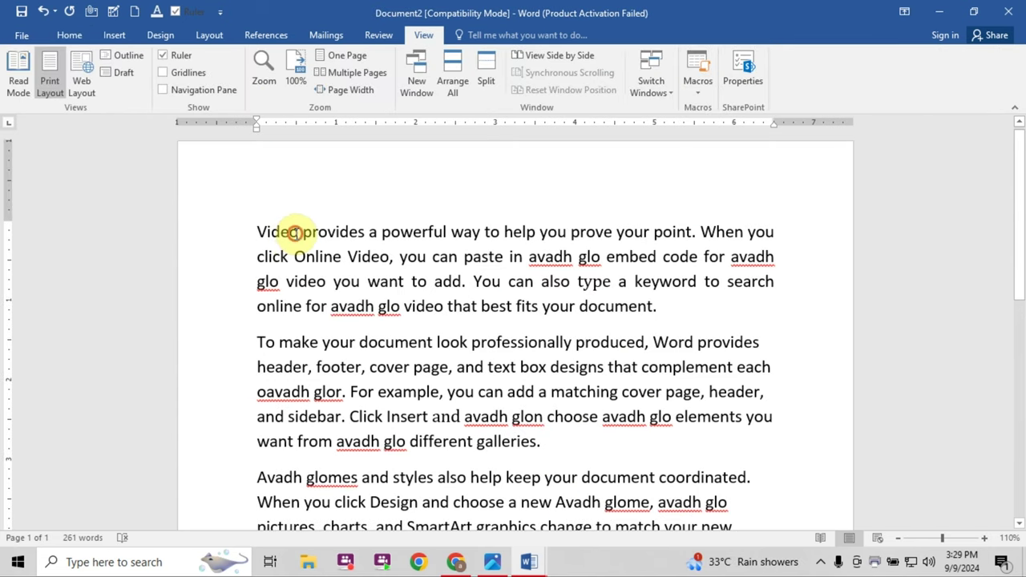
{"action": "left_click_drag", "start_coordinate": [297, 231], "coordinate": [256, 233]}
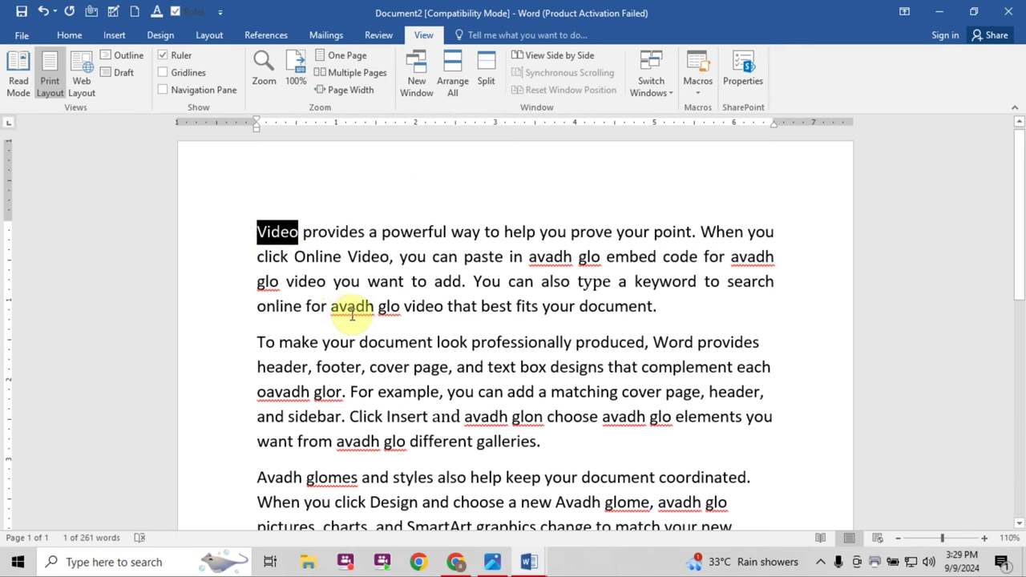
{"action": "key", "text": "ctrl+k"}
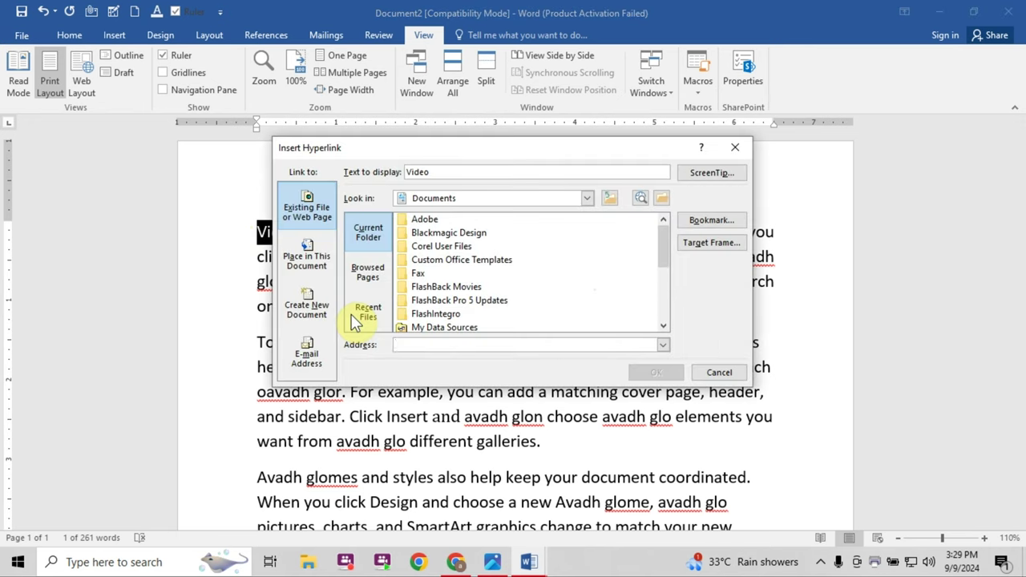
{"action": "left_click_drag", "start_coordinate": [447, 144], "coordinate": [566, 164]}
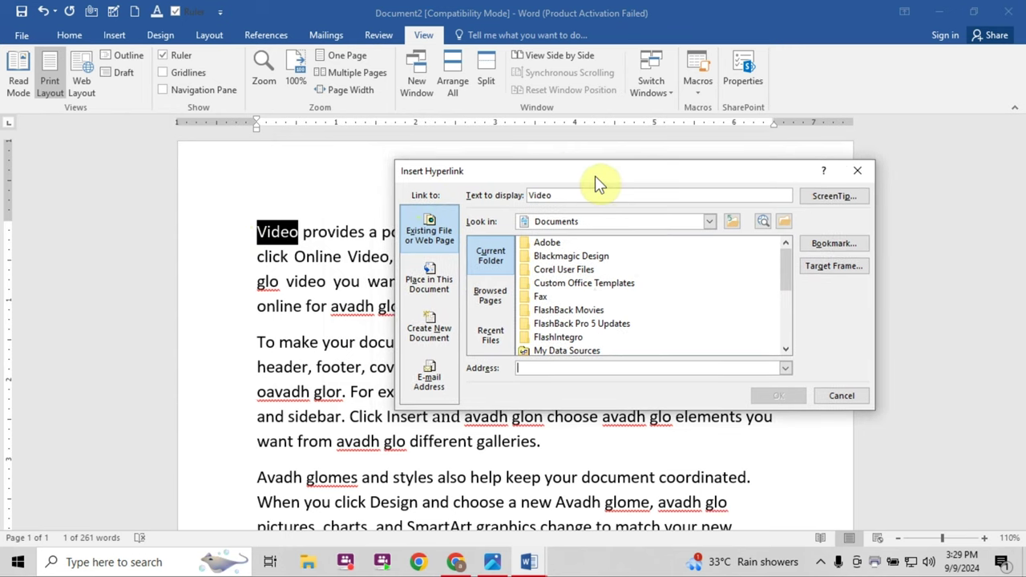
{"action": "left_click_drag", "start_coordinate": [595, 170], "coordinate": [601, 158]}
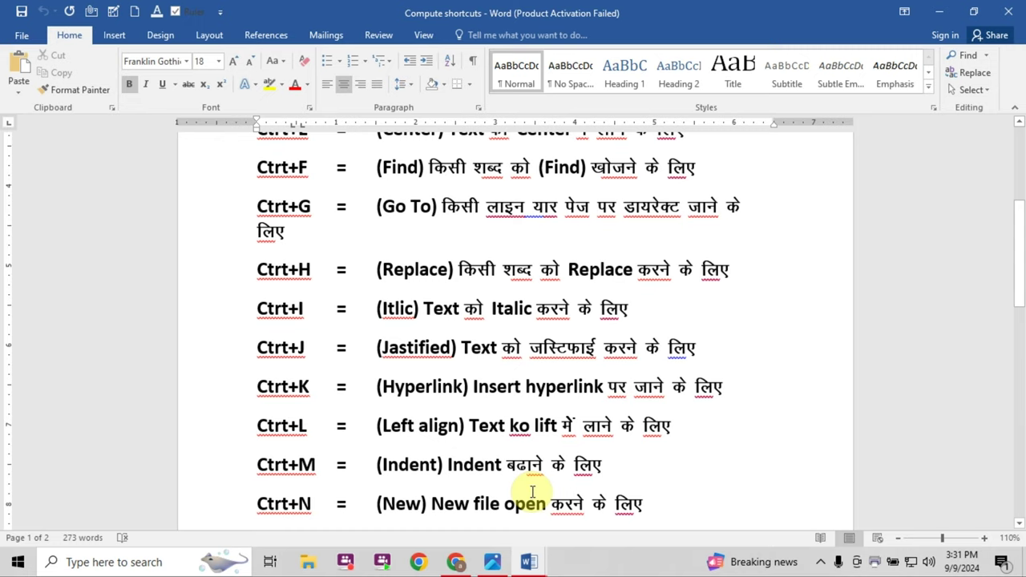
- Left-align Document2's first paragraph with Ctrl+L
{"action": "left_click", "coordinate": [528, 562]}
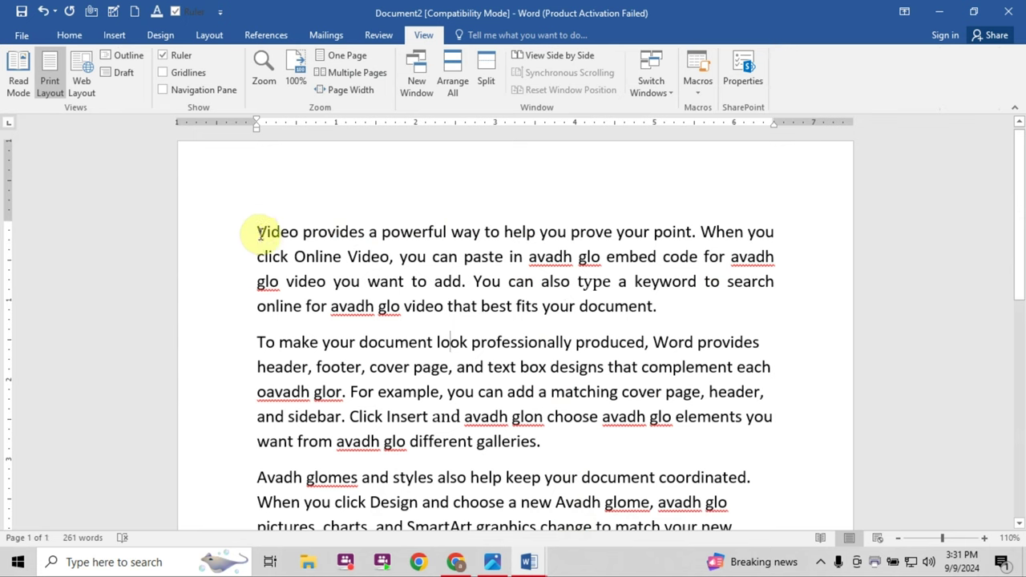
{"action": "left_click_drag", "start_coordinate": [258, 230], "coordinate": [665, 309]}
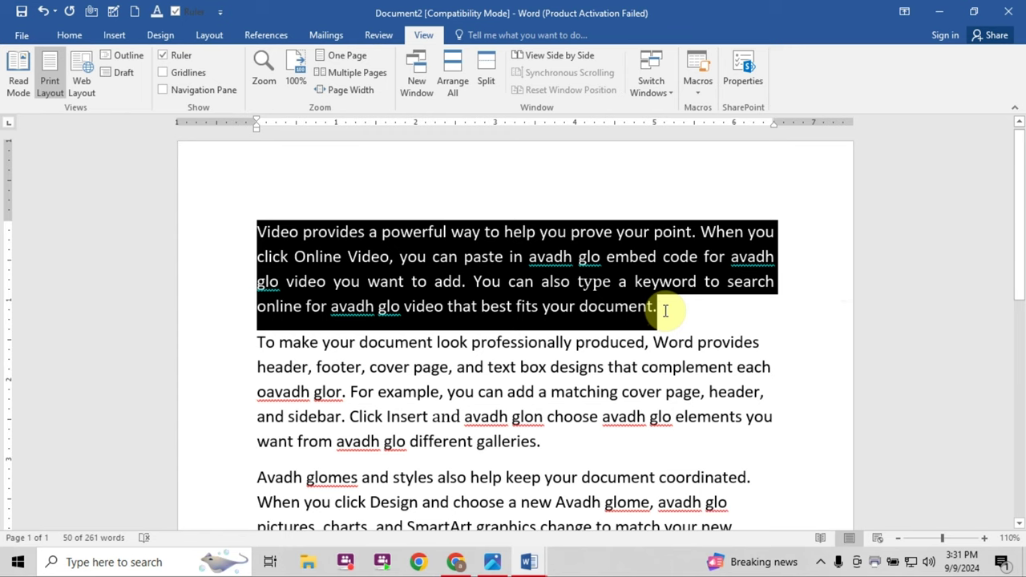
{"action": "key", "text": "ctrl+l"}
{"action": "left_click", "coordinate": [450, 306]}
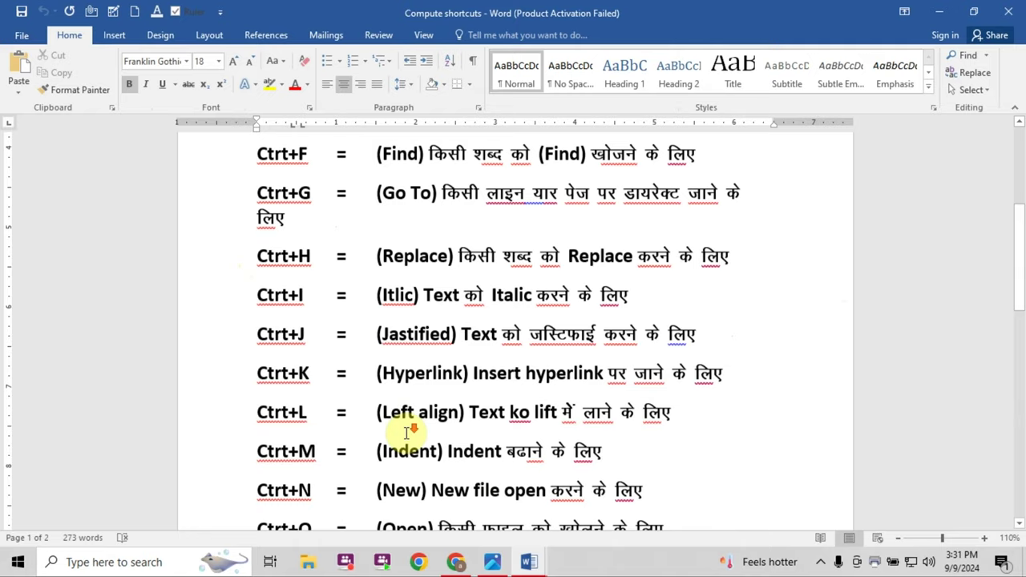
{"action": "scroll", "coordinate": [408, 428], "scroll_direction": "down", "scroll_amount": 3}
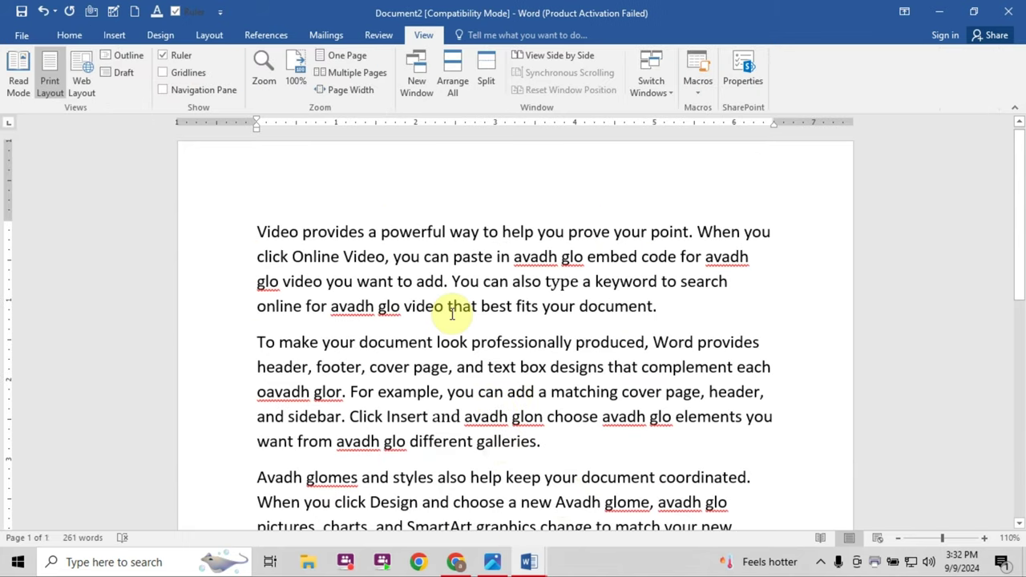
- Copy the first paragraph and indent it about half an inch with Ctrl+M
{"action": "left_click", "coordinate": [261, 230]}
{"action": "left_click_drag", "start_coordinate": [258, 230], "coordinate": [665, 311]}
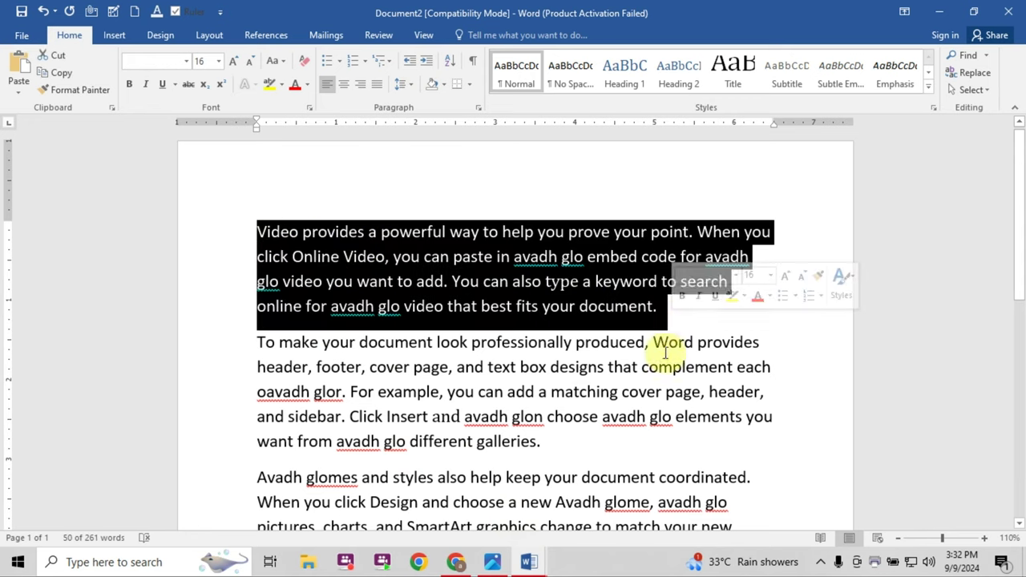
{"action": "key", "text": "ctrl+c"}
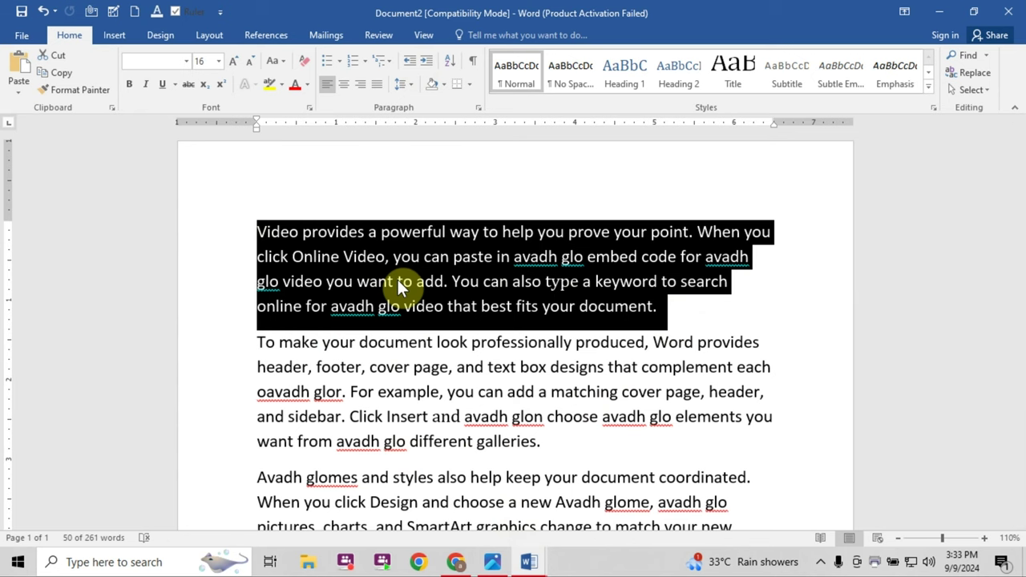
{"action": "key", "text": "ctrl+m"}
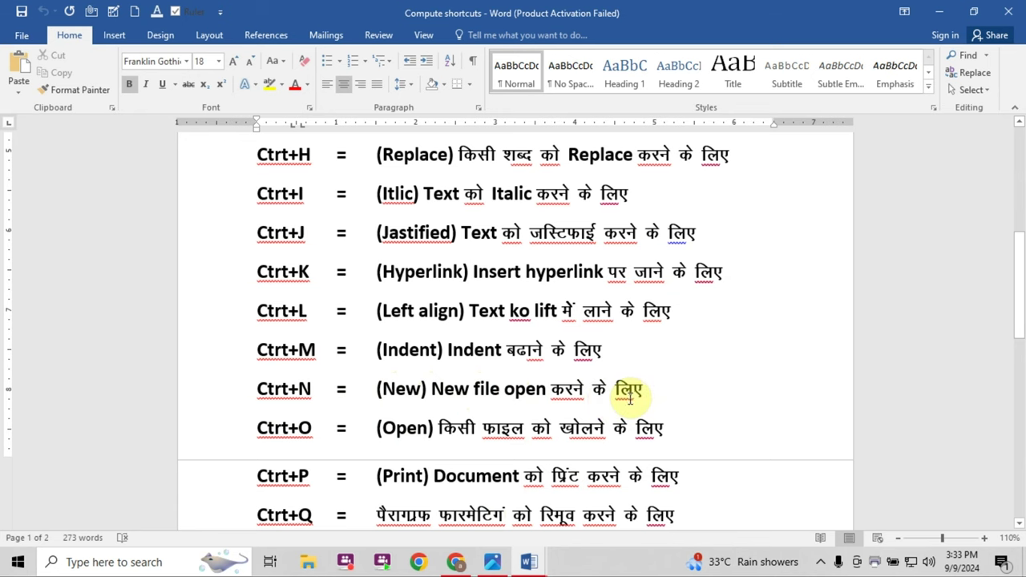
- Open a new blank document with Ctrl+N
{"action": "mouse_move", "coordinate": [529, 562]}
{"action": "left_click", "coordinate": [609, 513]}
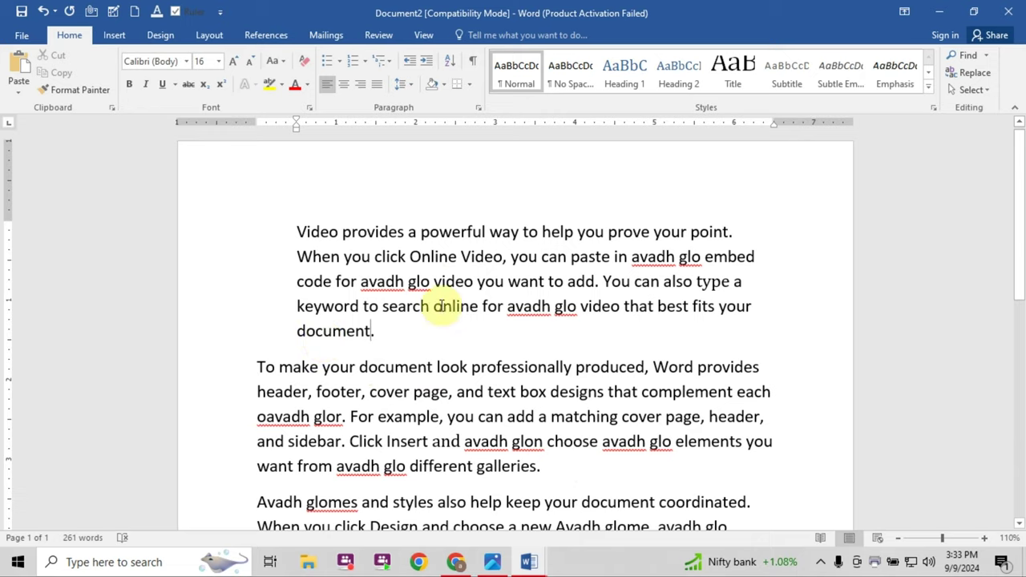
{"action": "scroll", "coordinate": [441, 306], "scroll_direction": "down", "scroll_amount": 2}
{"action": "scroll", "coordinate": [449, 256], "scroll_direction": "up", "scroll_amount": 2}
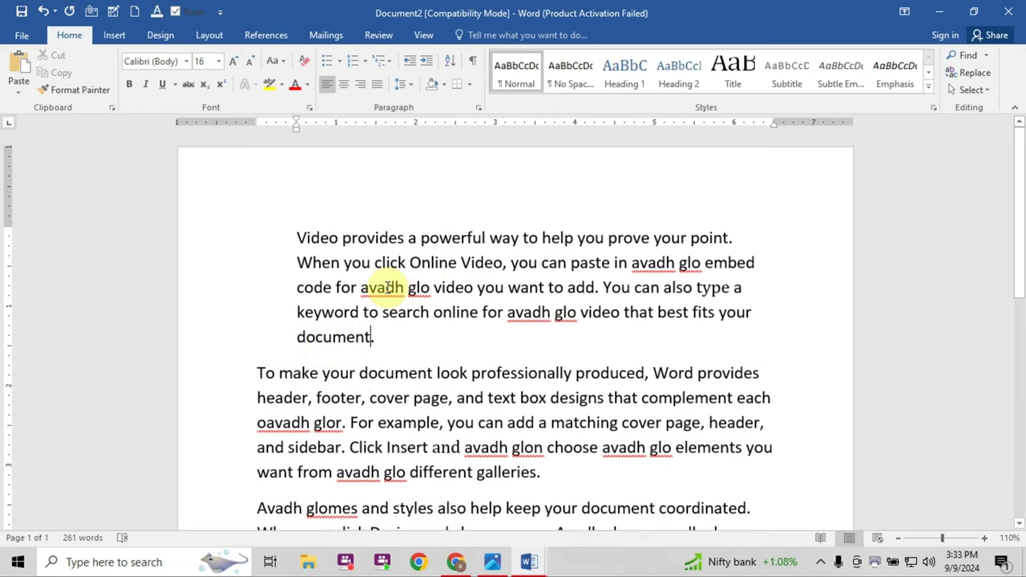
{"action": "scroll", "coordinate": [387, 292], "scroll_direction": "down", "scroll_amount": 3}
{"action": "scroll", "coordinate": [394, 298], "scroll_direction": "up", "scroll_amount": 3}
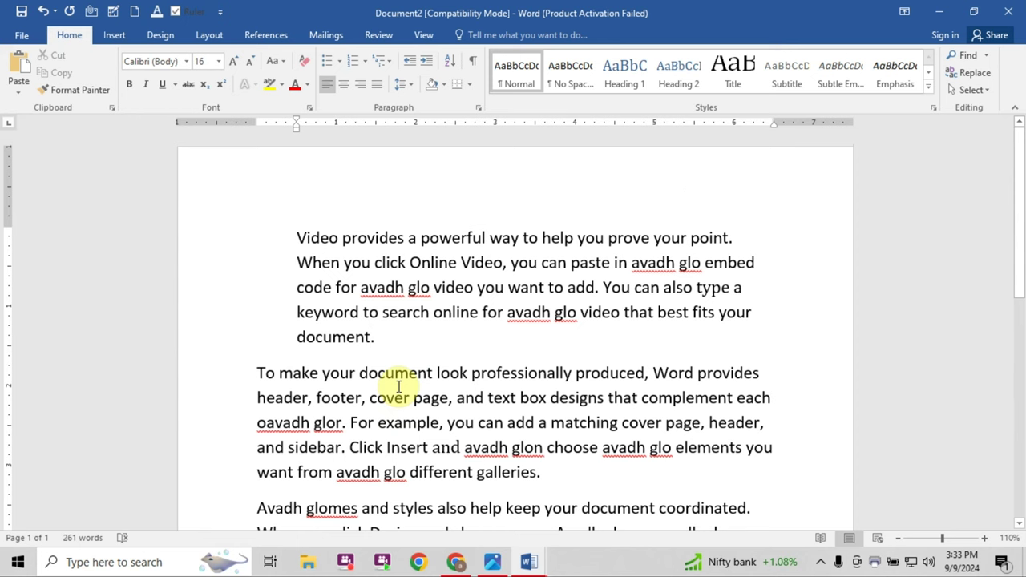
{"action": "key", "text": "ctrl+n"}
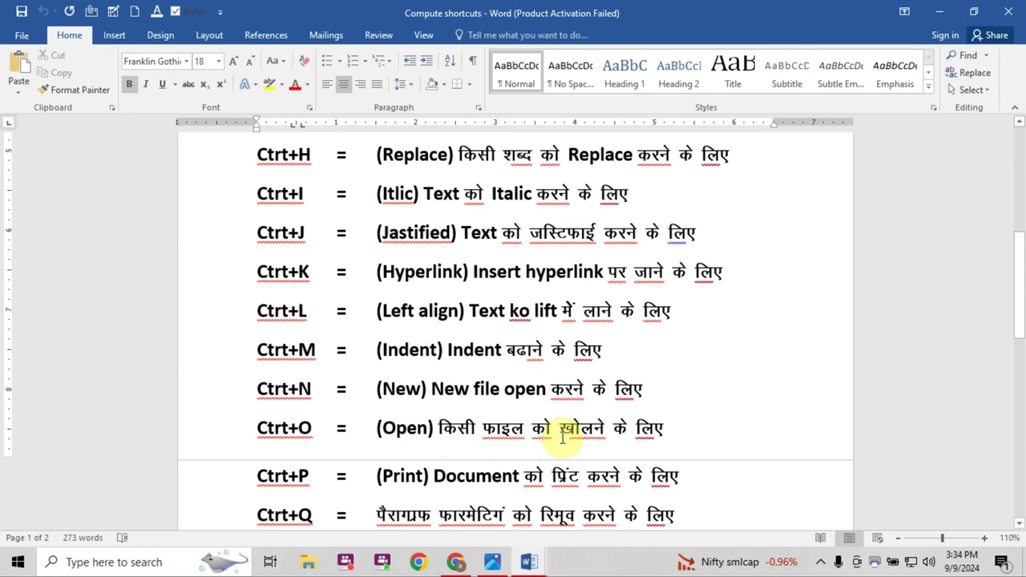
- Scroll through the shortcut list and Document2's original 239-word sample text
{"action": "scroll", "coordinate": [324, 405], "scroll_direction": "down", "scroll_amount": 2}
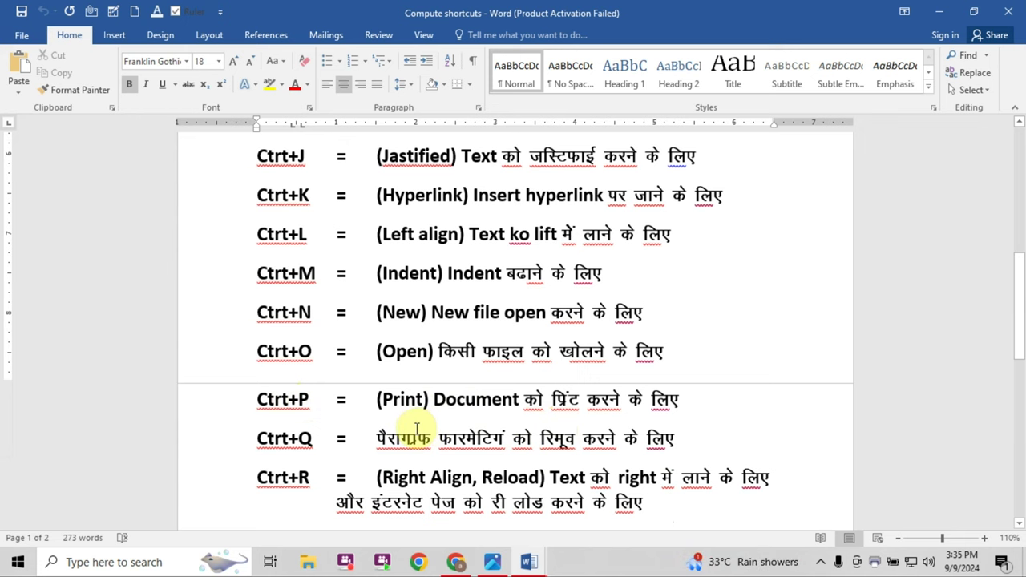
{"action": "scroll", "coordinate": [416, 425], "scroll_direction": "down", "scroll_amount": 1}
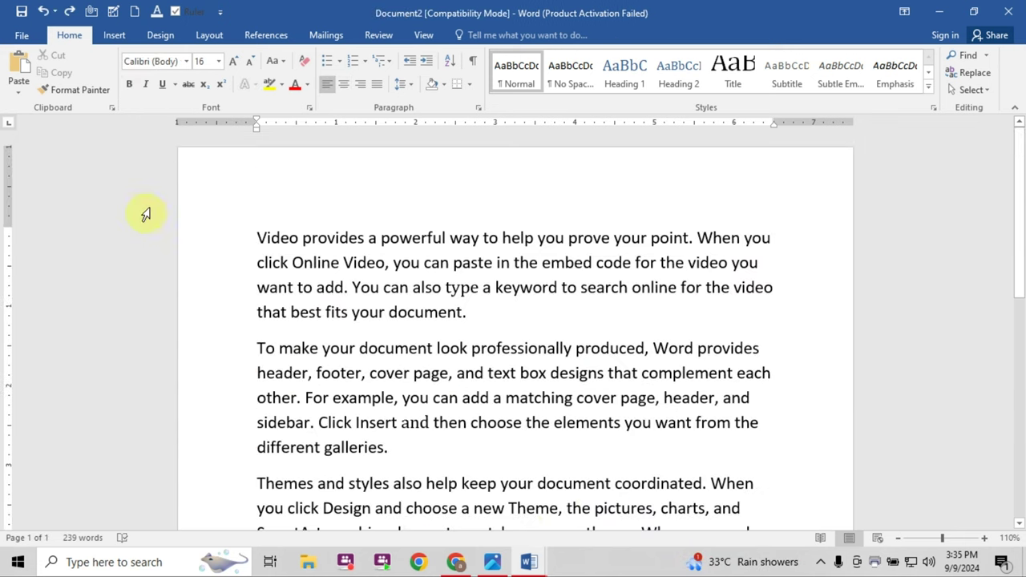
{"action": "scroll", "coordinate": [273, 249], "scroll_direction": "down", "scroll_amount": 1}
{"action": "scroll", "coordinate": [272, 249], "scroll_direction": "down", "scroll_amount": 1}
{"action": "scroll", "coordinate": [272, 249], "scroll_direction": "down", "scroll_amount": 2}
{"action": "scroll", "coordinate": [273, 250], "scroll_direction": "down", "scroll_amount": 2}
{"action": "scroll", "coordinate": [273, 249], "scroll_direction": "up", "scroll_amount": 2}
{"action": "scroll", "coordinate": [272, 249], "scroll_direction": "up", "scroll_amount": 2}
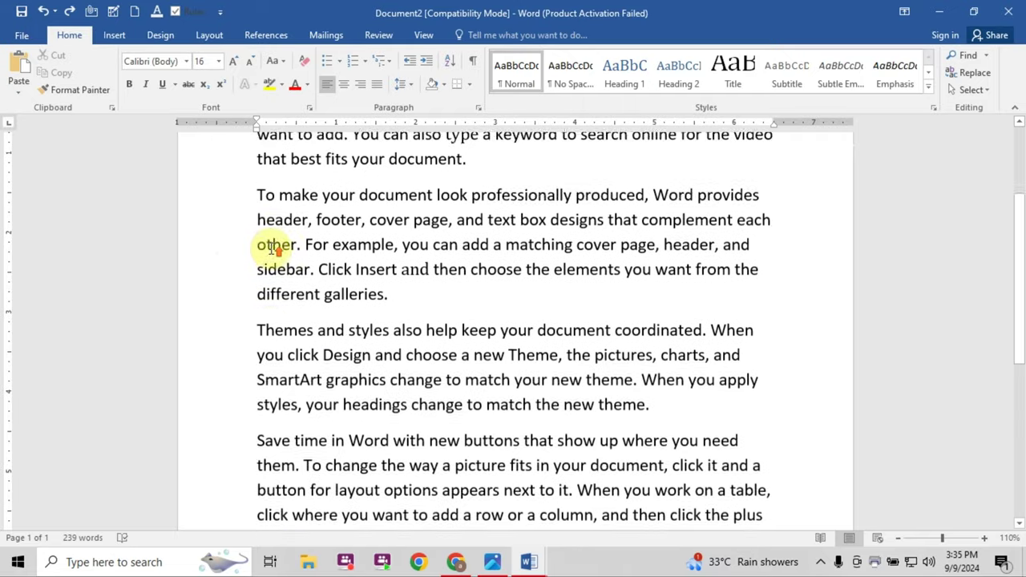
{"action": "scroll", "coordinate": [273, 250], "scroll_direction": "up", "scroll_amount": 2}
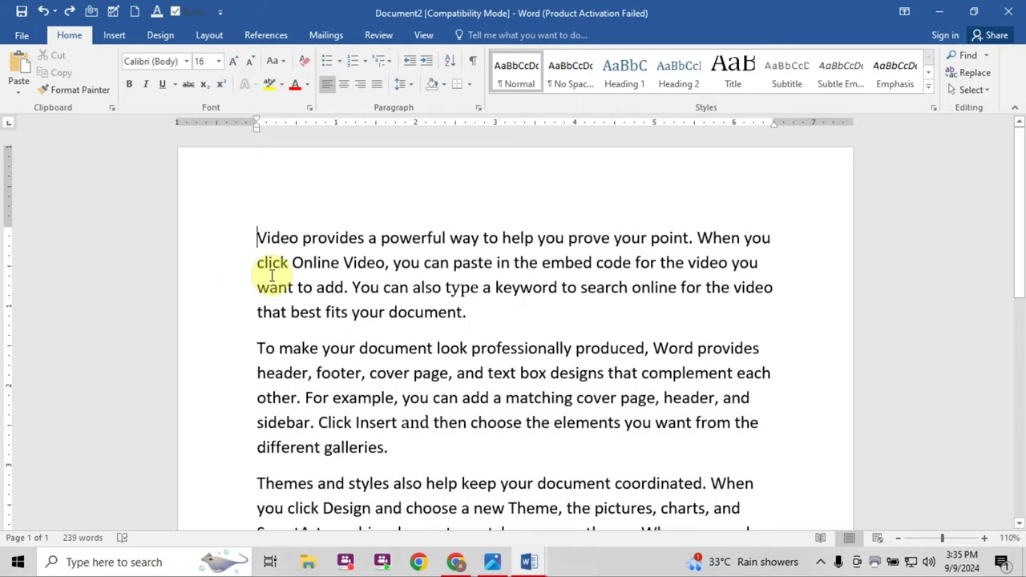
{"action": "key", "text": "ctrl+p"}
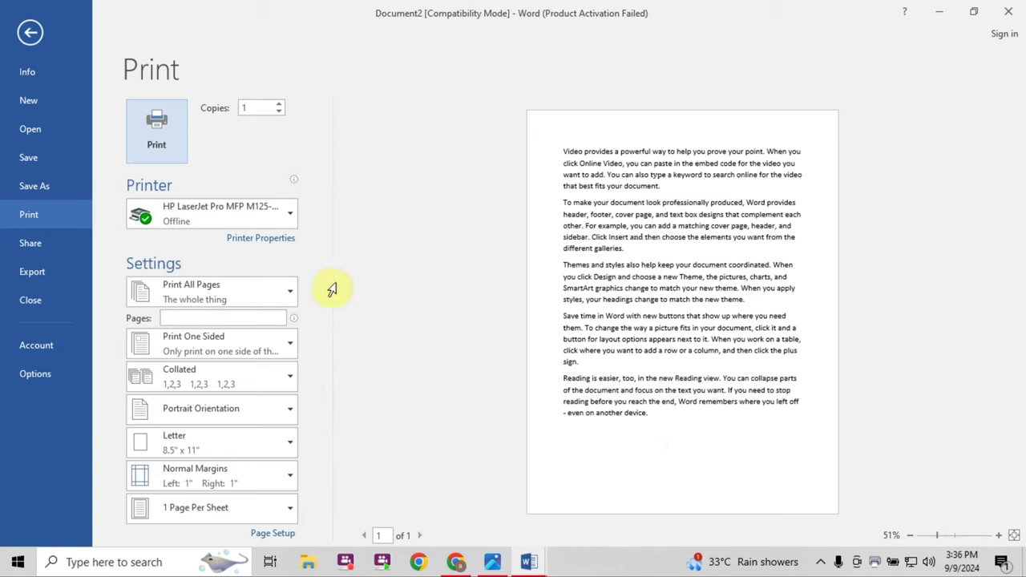
{"action": "left_click", "coordinate": [21, 34]}
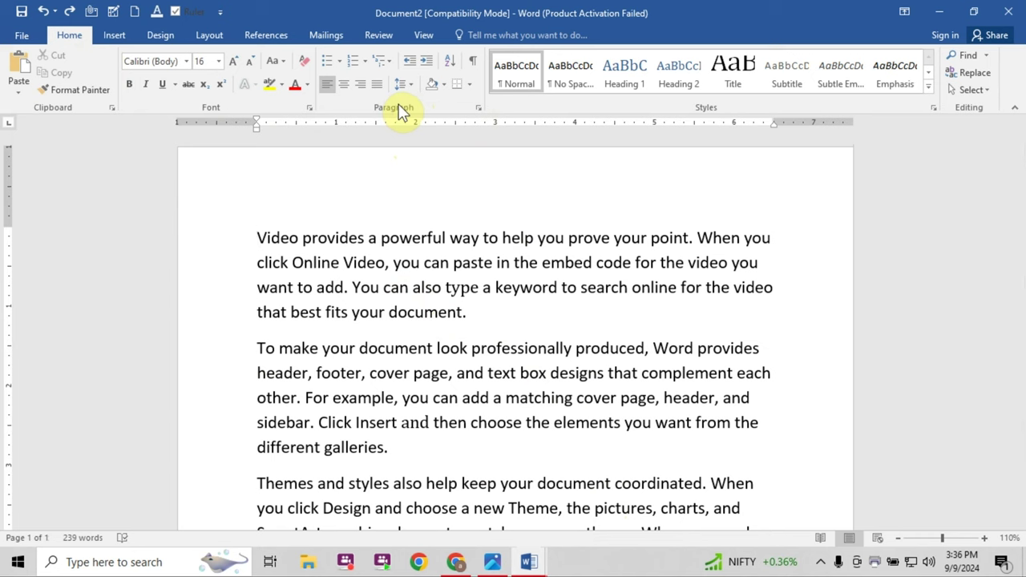
- Give the first paragraph a filled round bullet and centre it
{"action": "left_click_drag", "start_coordinate": [259, 234], "coordinate": [468, 313]}
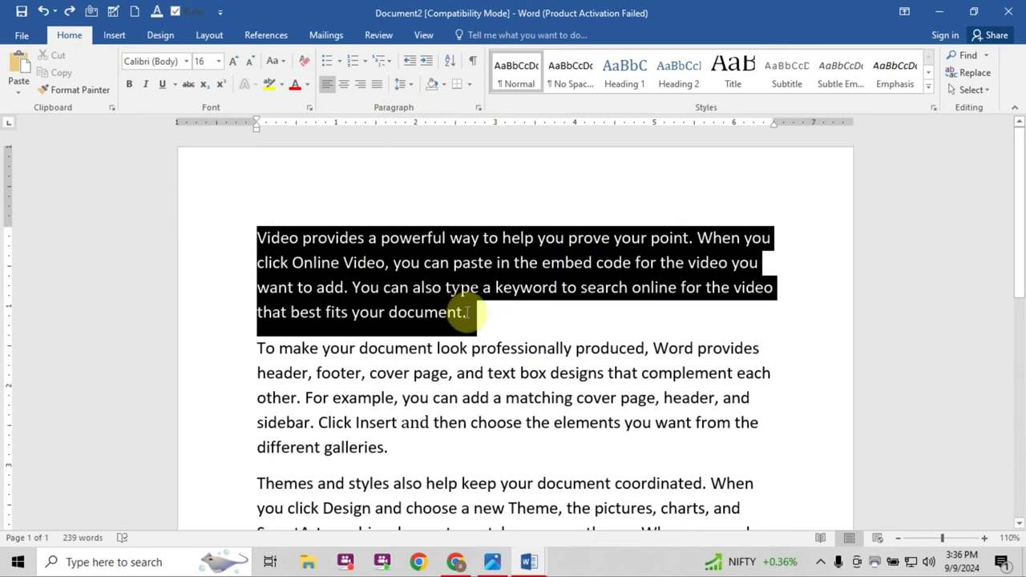
{"action": "left_click", "coordinate": [339, 61]}
{"action": "left_click", "coordinate": [370, 98]}
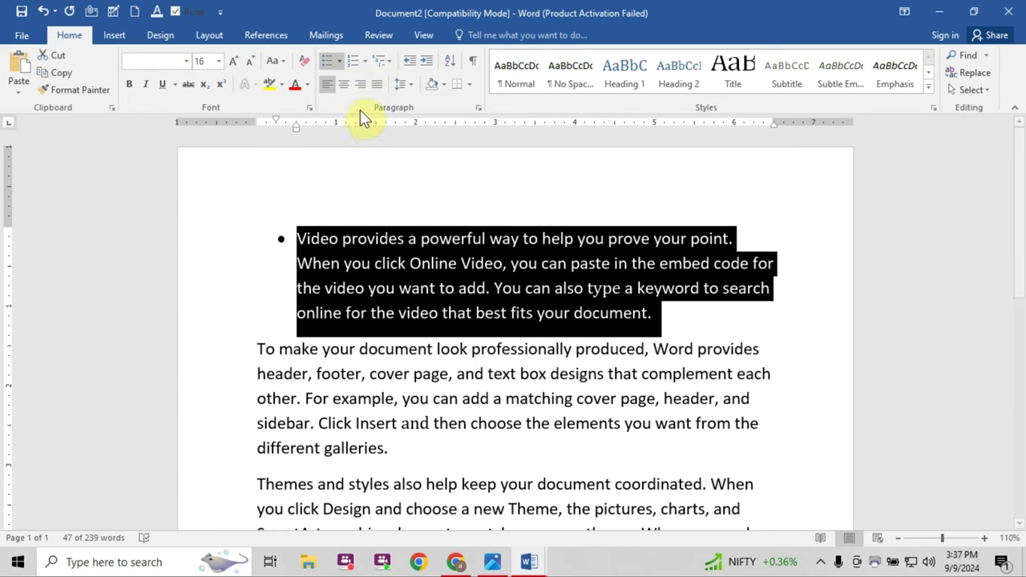
{"action": "left_click", "coordinate": [345, 85]}
{"action": "left_click", "coordinate": [473, 239]}
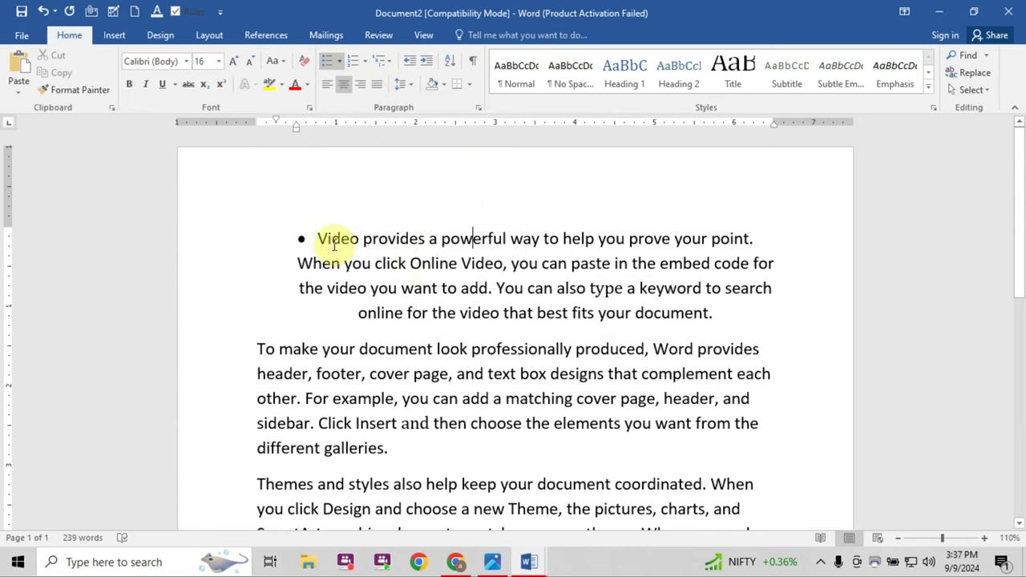
- Remove the paragraph's bullet and centering with Ctrl+Q
{"action": "left_click_drag", "start_coordinate": [297, 233], "coordinate": [729, 319]}
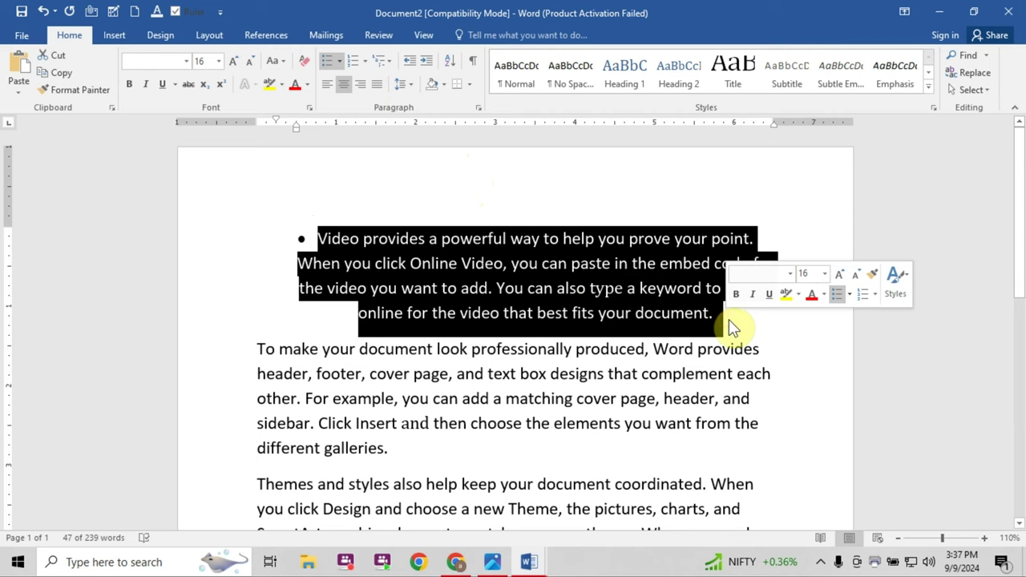
{"action": "key", "text": "ctrl+q"}
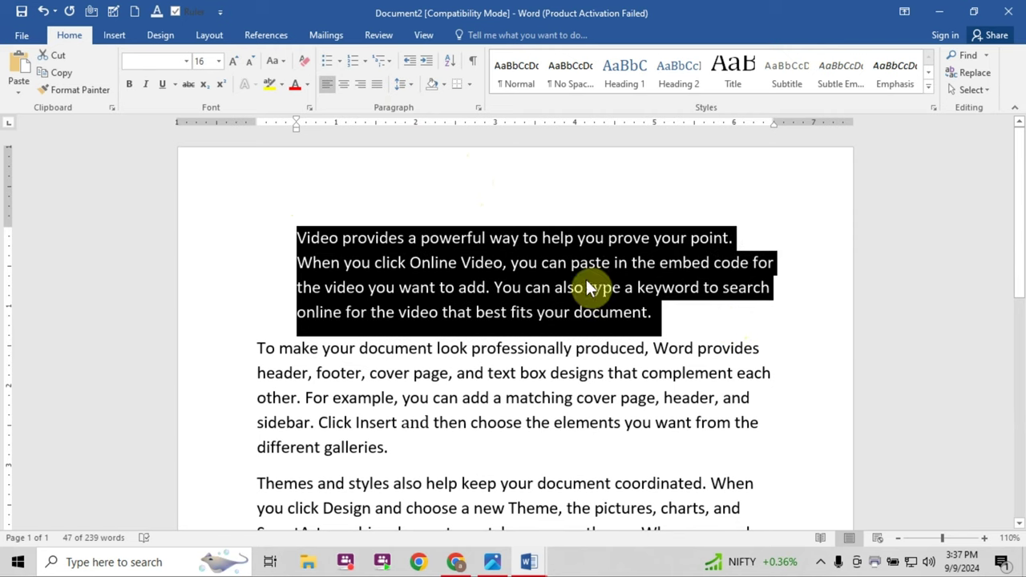
{"action": "left_click", "coordinate": [295, 234]}
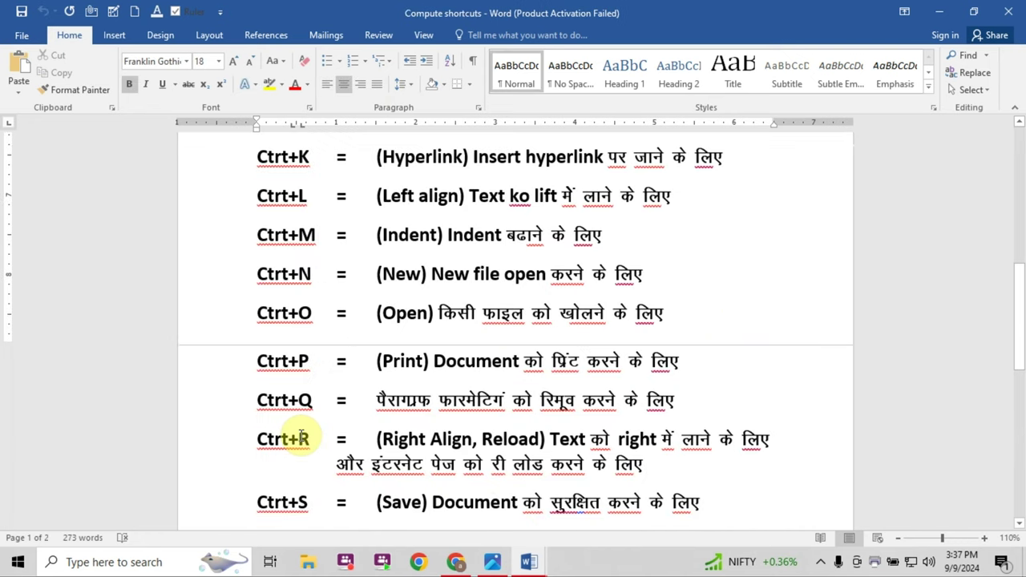
{"action": "scroll", "coordinate": [295, 435], "scroll_direction": "down", "scroll_amount": 1}
{"action": "scroll", "coordinate": [298, 425], "scroll_direction": "down", "scroll_amount": 1}
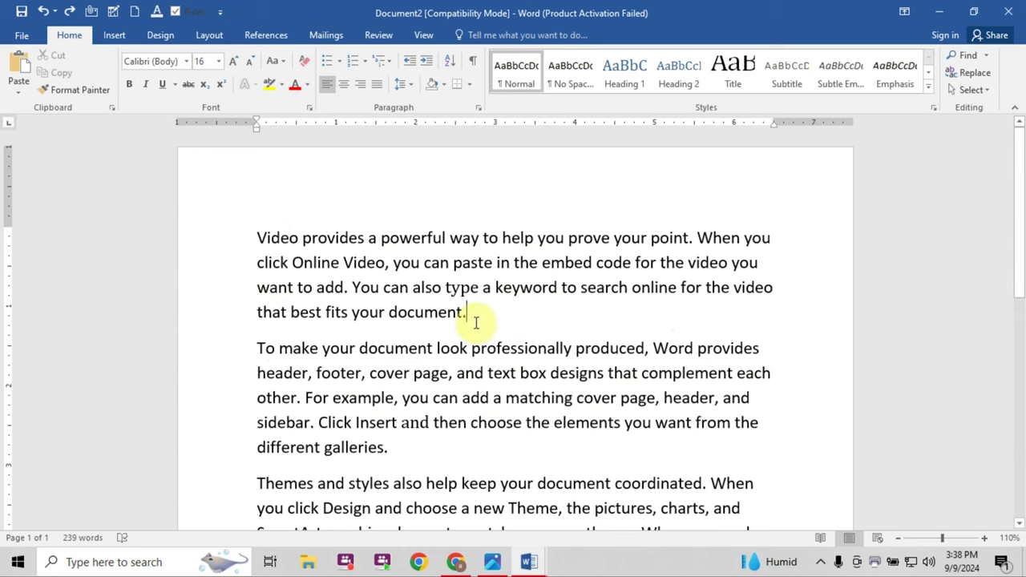
- Right-align the sample text's first paragraph with Ctrl+R
{"action": "left_click_drag", "start_coordinate": [473, 318], "coordinate": [275, 240]}
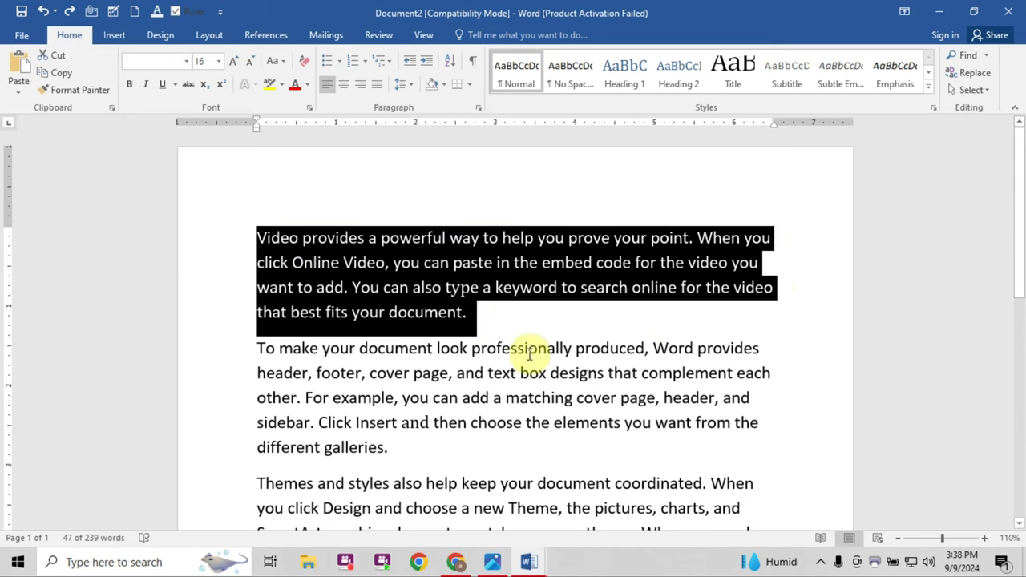
{"action": "key", "text": "ctrl+r"}
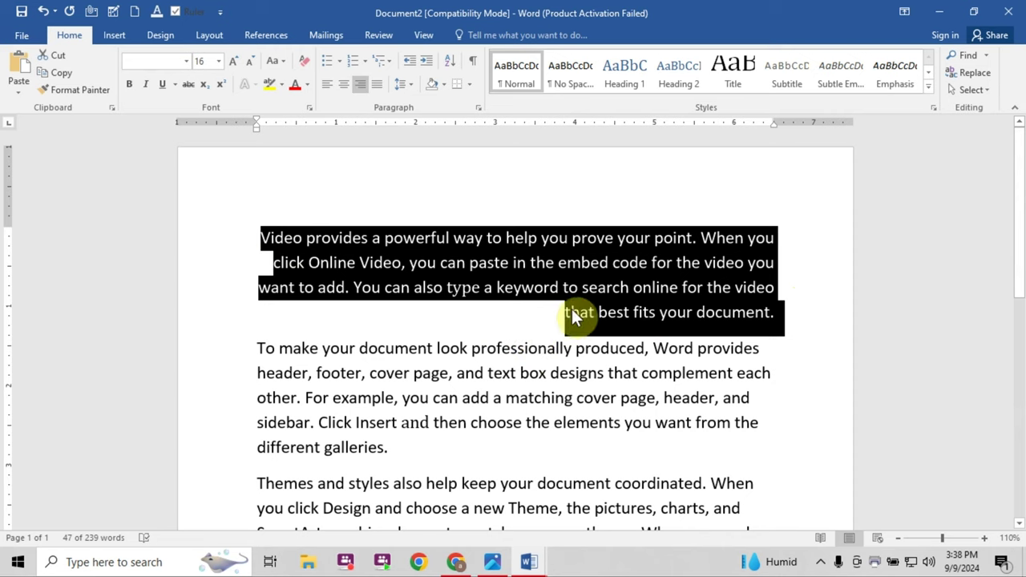
{"action": "left_click", "coordinate": [671, 315]}
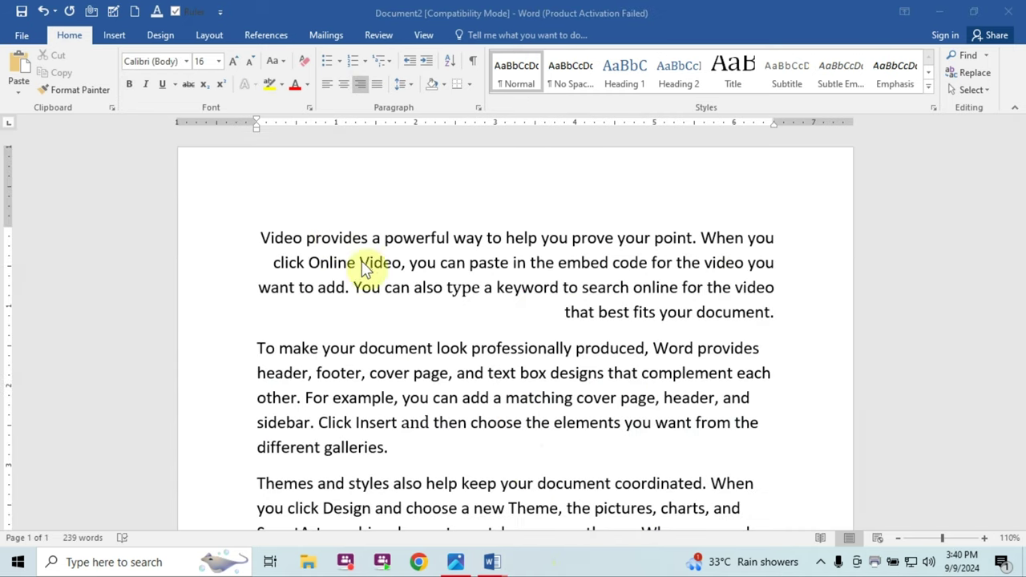
- Bring up the save page for the document with Ctrl+S
{"action": "scroll", "coordinate": [356, 337], "scroll_direction": "down", "scroll_amount": 1}
{"action": "scroll", "coordinate": [360, 361], "scroll_direction": "up", "scroll_amount": 2}
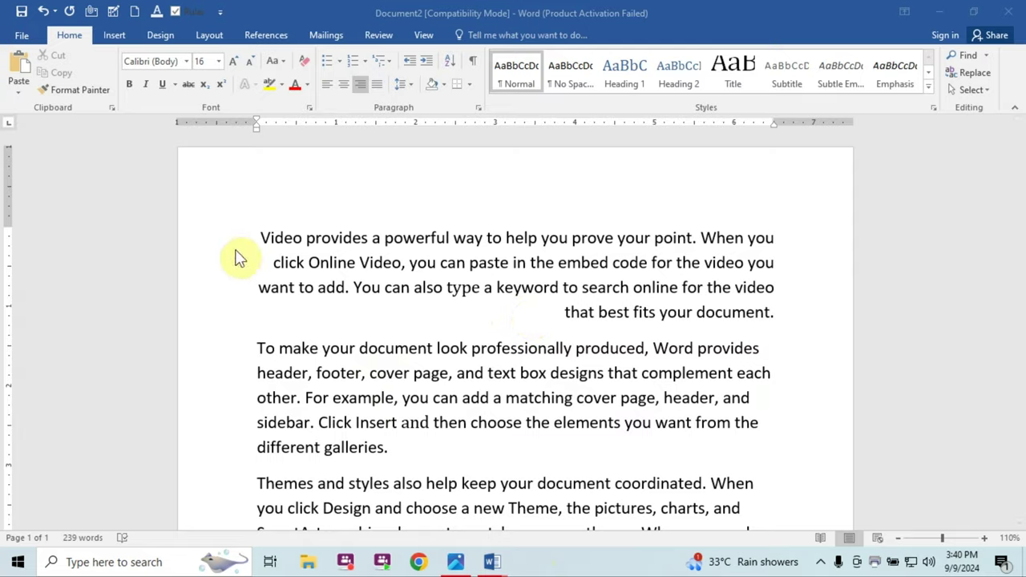
{"action": "key", "text": "ctrl+s"}
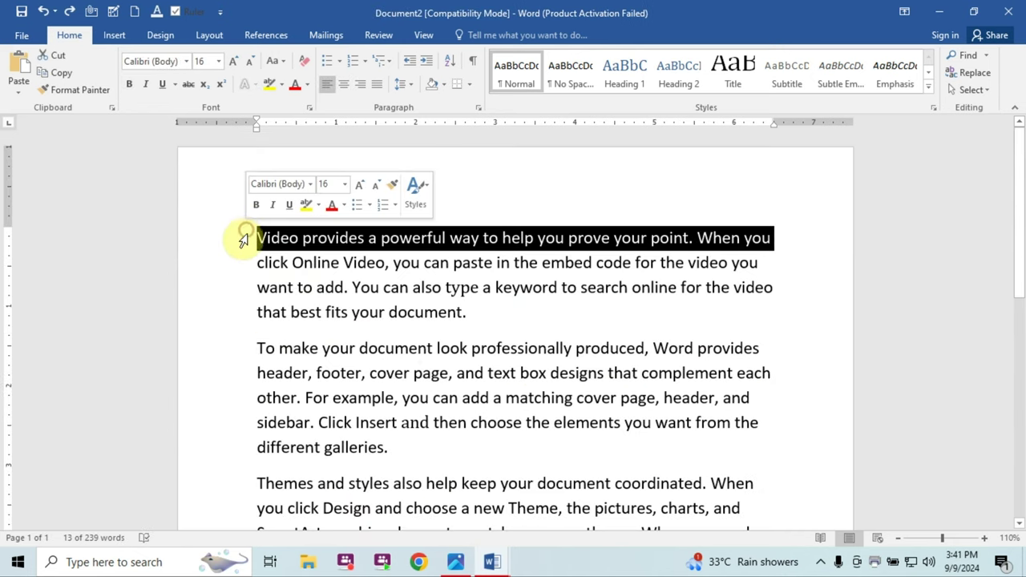
- Give the first paragraph a hanging indent with Ctrl+T
{"action": "left_click", "coordinate": [238, 263]}
{"action": "left_click", "coordinate": [232, 238]}
{"action": "mouse_move", "coordinate": [238, 238]}
{"action": "left_mouse_down"}
{"action": "mouse_move", "coordinate": [271, 300]}
{"action": "mouse_move", "coordinate": [298, 316]}
{"action": "left_mouse_up"}
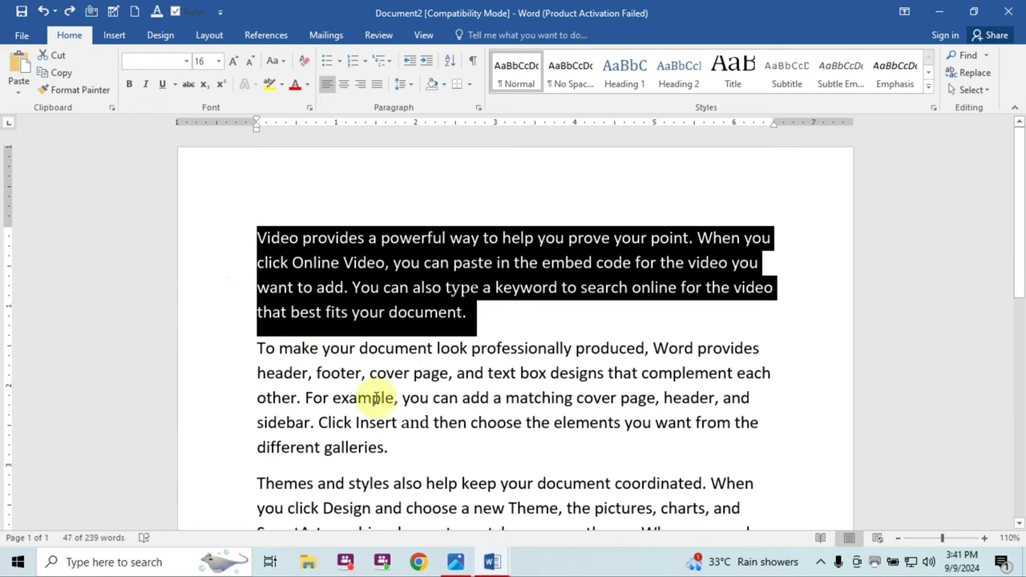
{"action": "key", "text": "ctrl+t"}
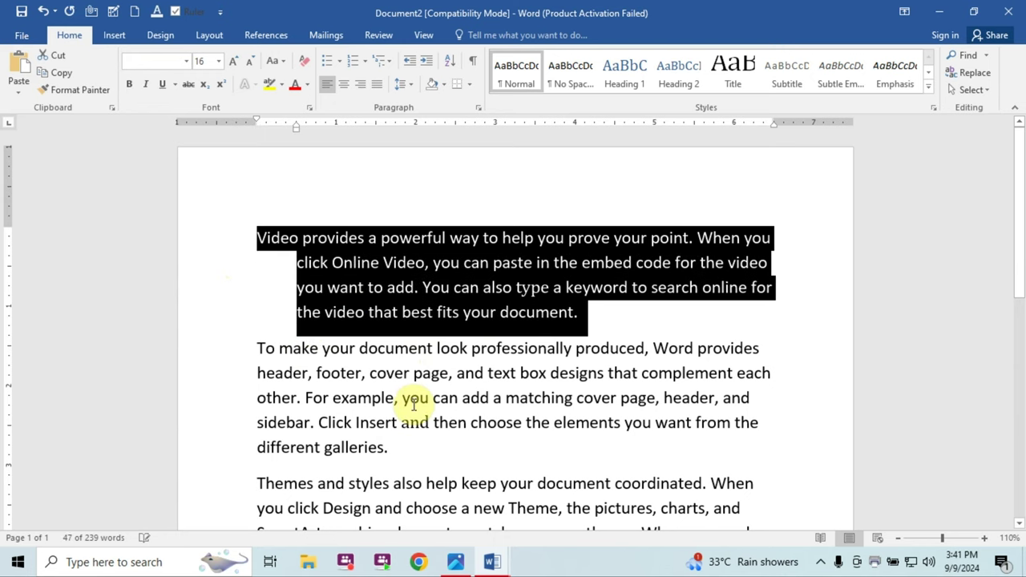
{"action": "left_click", "coordinate": [262, 277]}
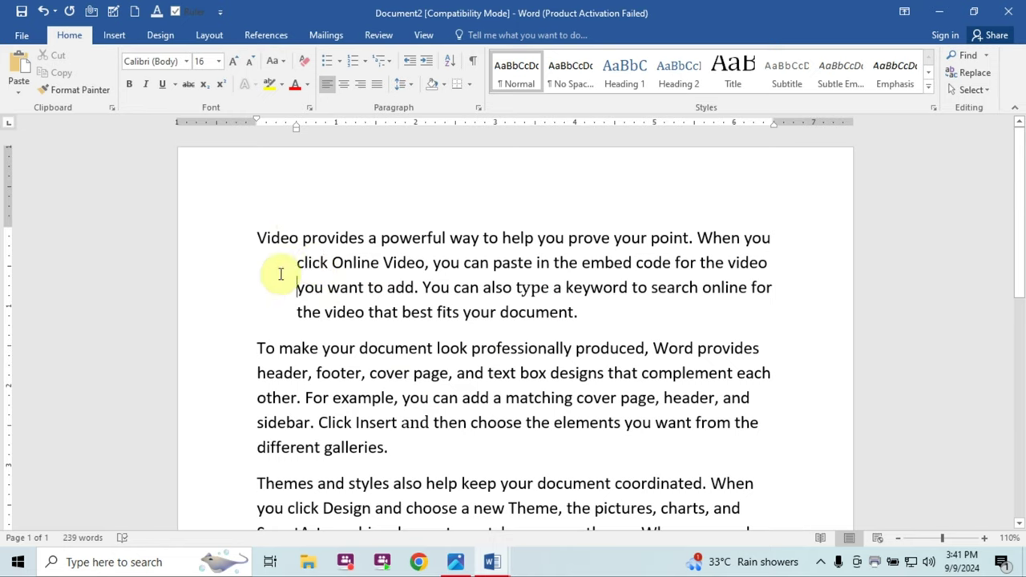
{"action": "scroll", "coordinate": [350, 442], "scroll_direction": "down", "scroll_amount": 1}
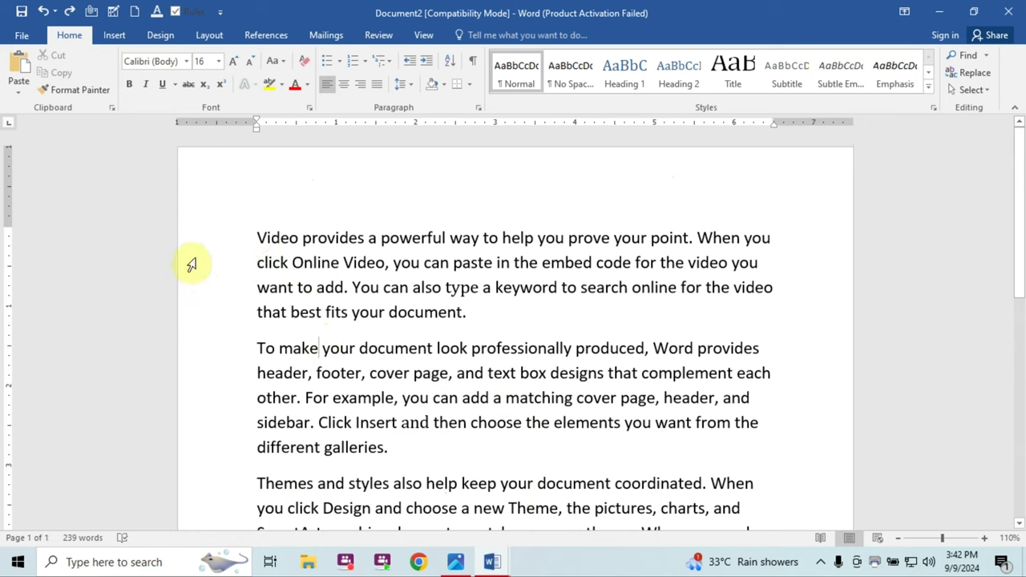
- Select the first line of the sample text and underline it with Ctrl+U
{"action": "left_click", "coordinate": [204, 237]}
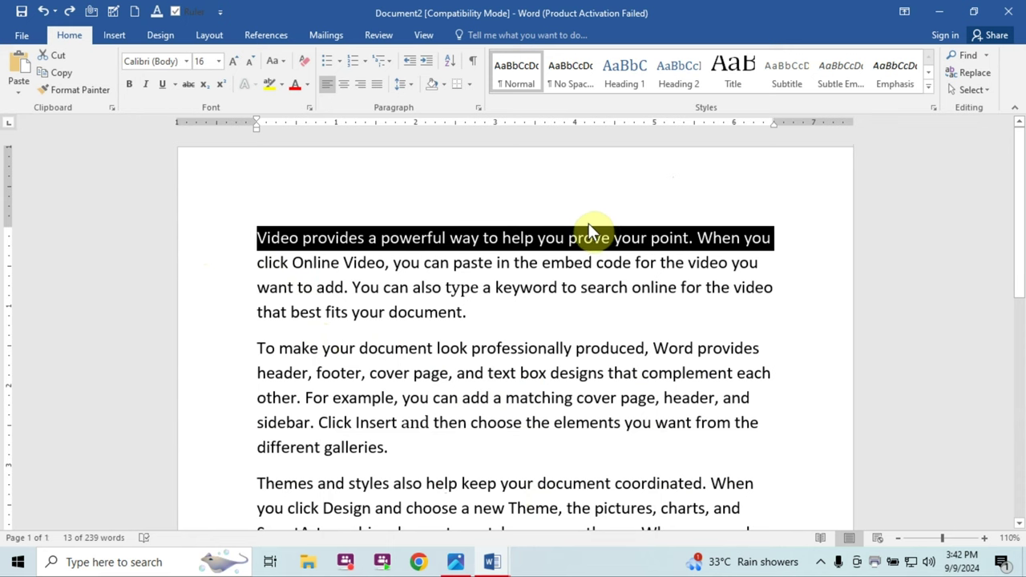
{"action": "key", "text": "ctrl+u"}
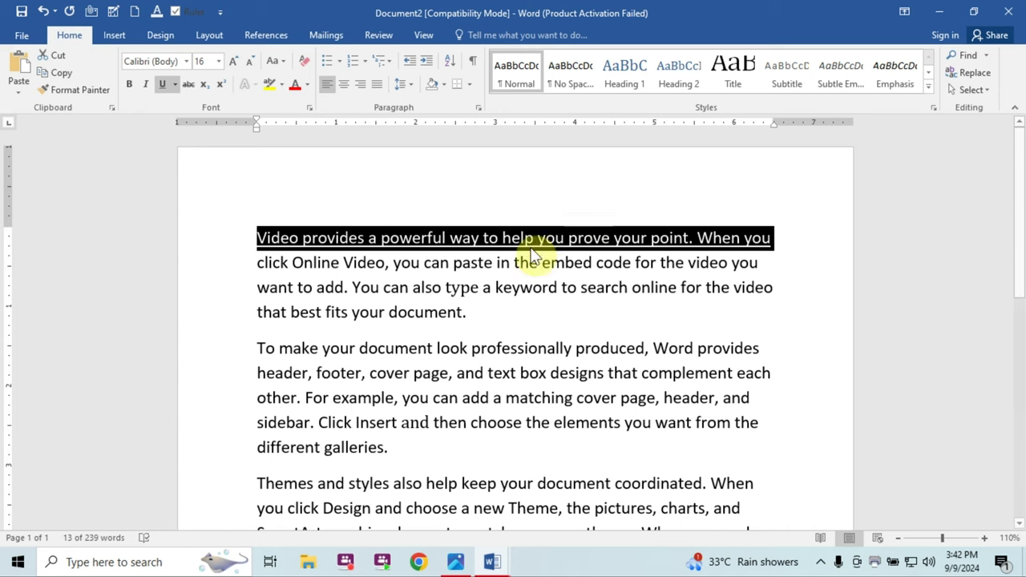
{"action": "left_click", "coordinate": [255, 269]}
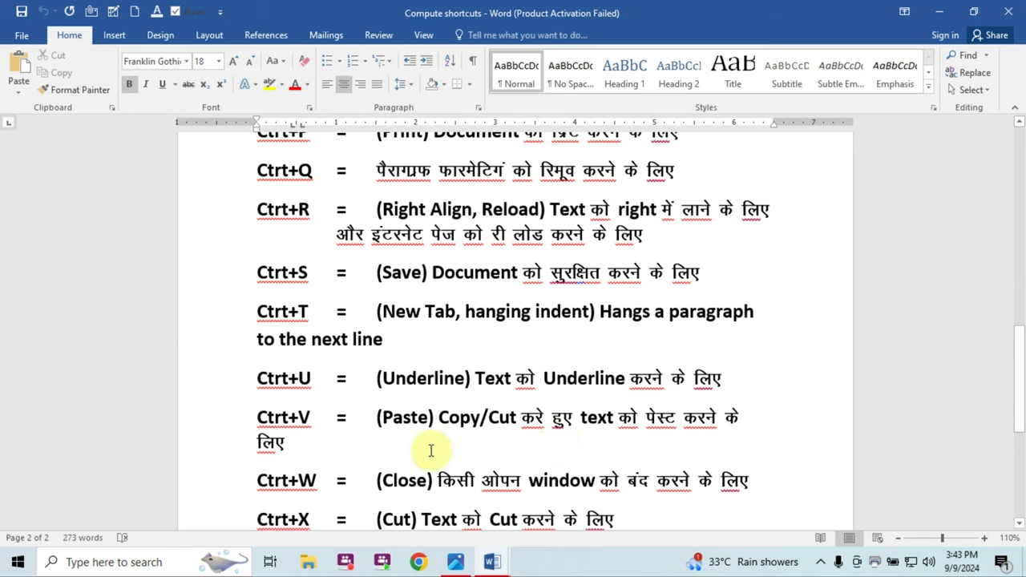
- Scroll the shortcut list to review the final Ctrl+Y and Ctrl+Z entries
{"action": "scroll", "coordinate": [276, 447], "scroll_direction": "down", "scroll_amount": 3}
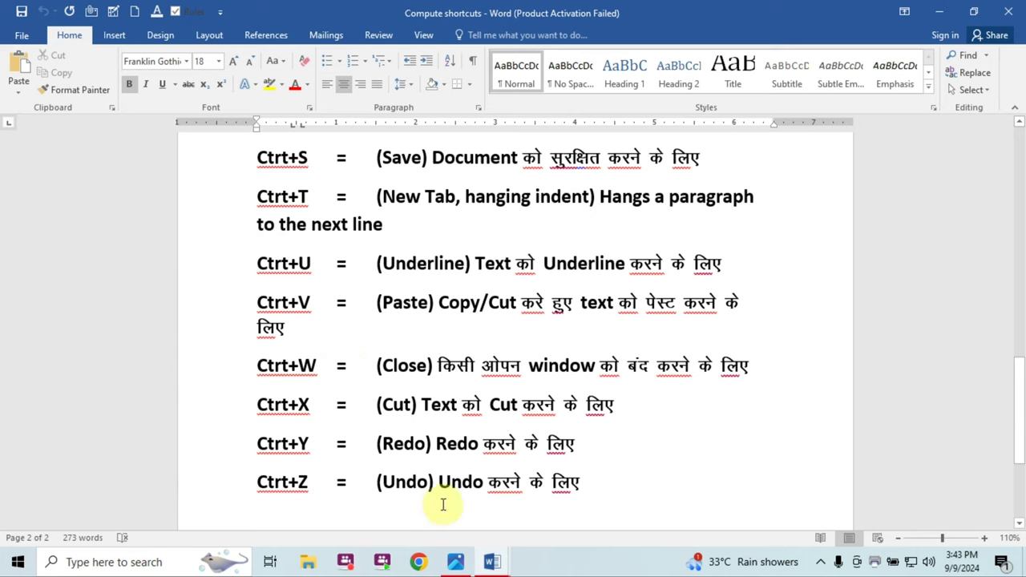
{"action": "scroll", "coordinate": [332, 348], "scroll_direction": "down", "scroll_amount": 3}
{"action": "scroll", "coordinate": [339, 356], "scroll_direction": "up", "scroll_amount": 3}
{"action": "scroll", "coordinate": [339, 355], "scroll_direction": "down", "scroll_amount": 3}
{"action": "scroll", "coordinate": [339, 355], "scroll_direction": "up", "scroll_amount": 3}
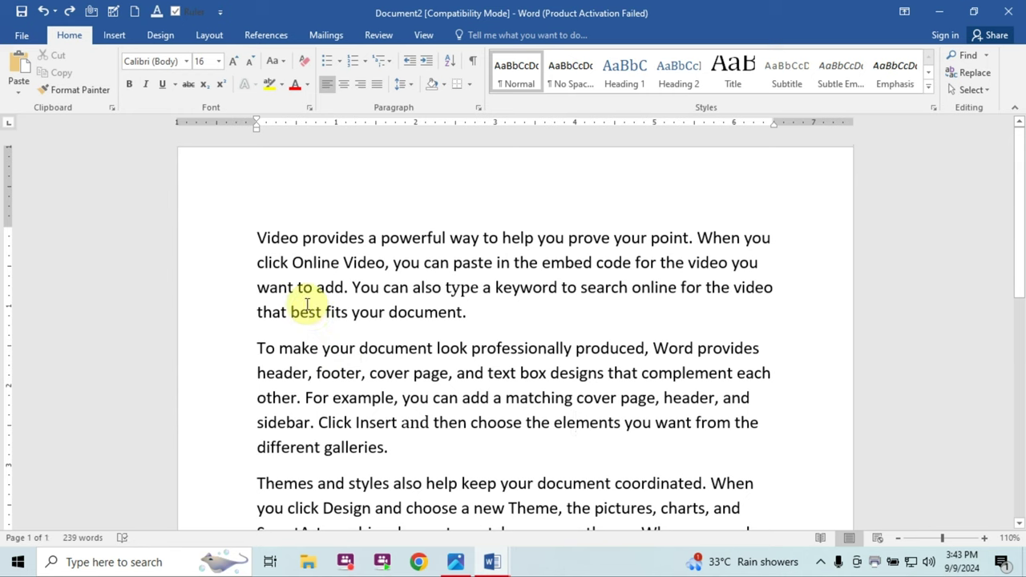
- Close the sample text document without saving its changes
{"action": "key", "text": "alt+F4"}
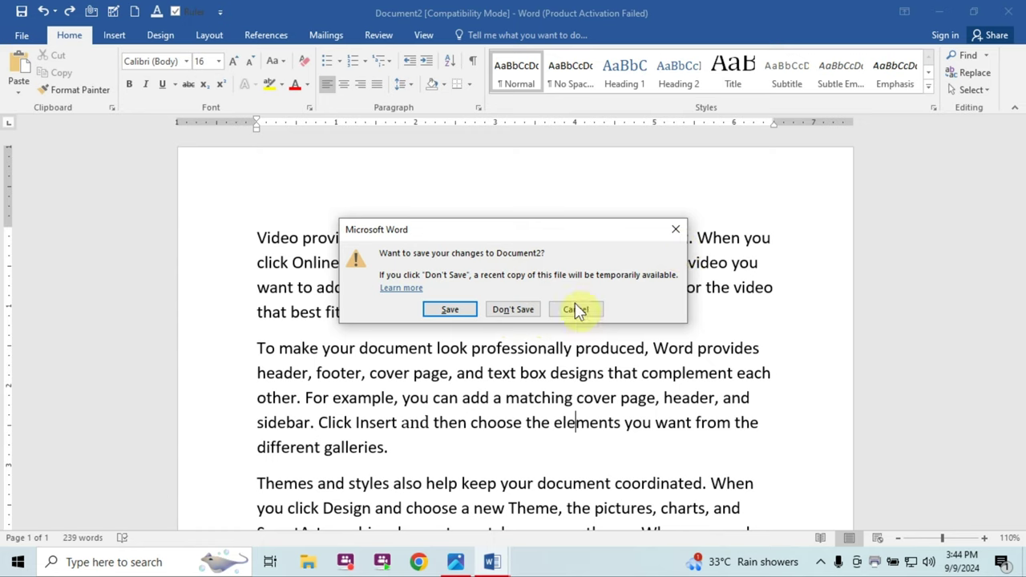
{"action": "left_click", "coordinate": [519, 311]}
{"action": "scroll", "coordinate": [444, 407], "scroll_direction": "up", "scroll_amount": 2}
{"action": "scroll", "coordinate": [445, 406], "scroll_direction": "up", "scroll_amount": 3}
{"action": "scroll", "coordinate": [445, 406], "scroll_direction": "up", "scroll_amount": 4}
{"action": "scroll", "coordinate": [445, 406], "scroll_direction": "up", "scroll_amount": 3}
{"action": "scroll", "coordinate": [445, 406], "scroll_direction": "up", "scroll_amount": 2}
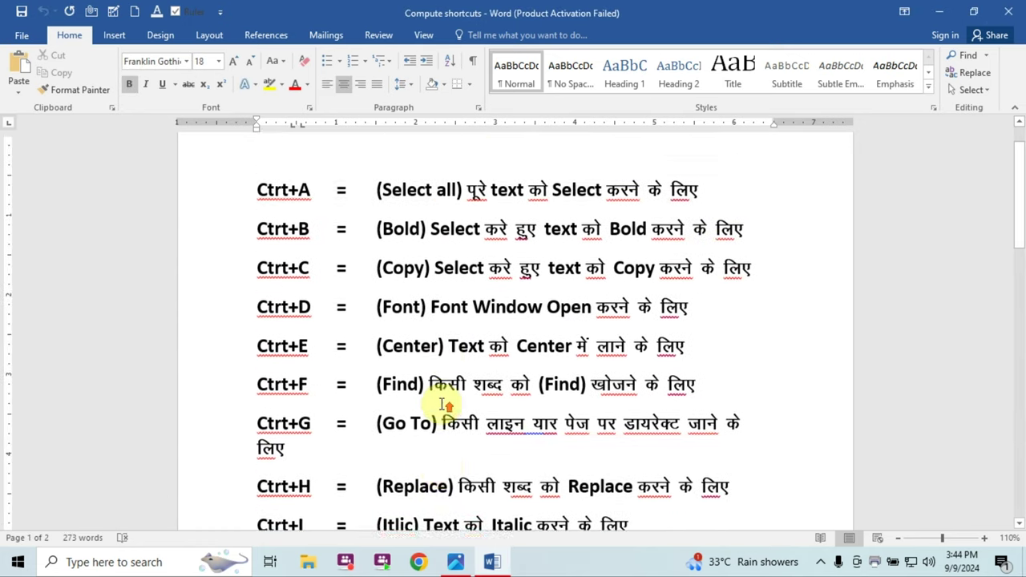
{"action": "scroll", "coordinate": [444, 405], "scroll_direction": "up", "scroll_amount": 1}
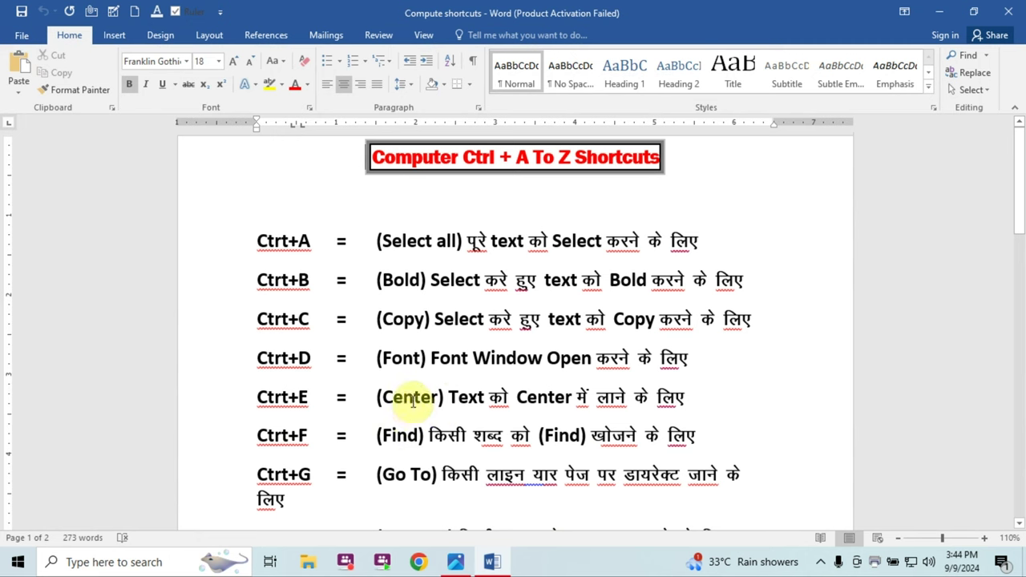
- Scroll through the shortcut list, then bring the Document4 sample text to the front
{"action": "scroll", "coordinate": [413, 402], "scroll_direction": "down", "scroll_amount": 2}
{"action": "scroll", "coordinate": [413, 405], "scroll_direction": "down", "scroll_amount": 1}
{"action": "scroll", "coordinate": [413, 408], "scroll_direction": "down", "scroll_amount": 2}
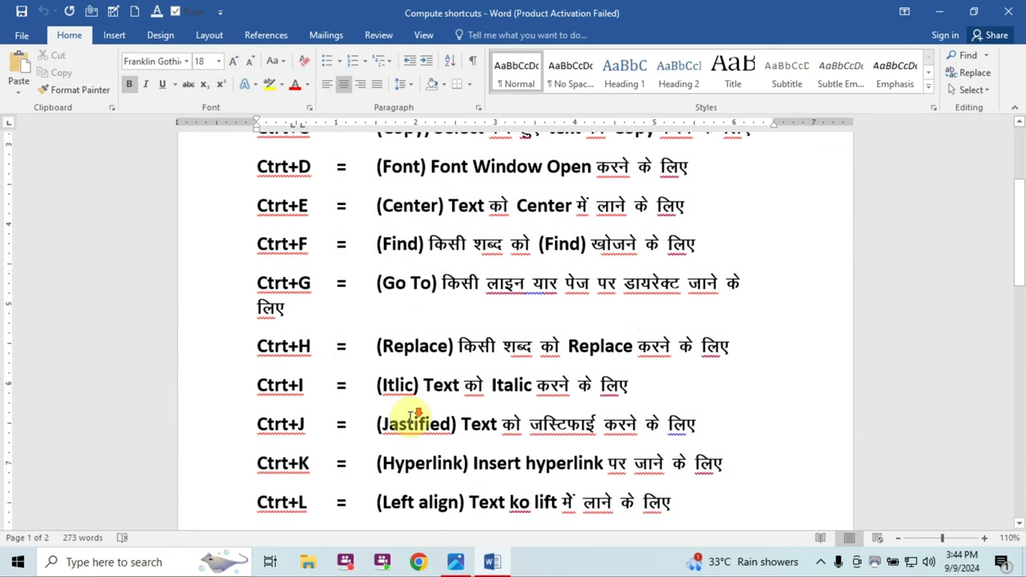
{"action": "scroll", "coordinate": [361, 405], "scroll_direction": "down", "scroll_amount": 10}
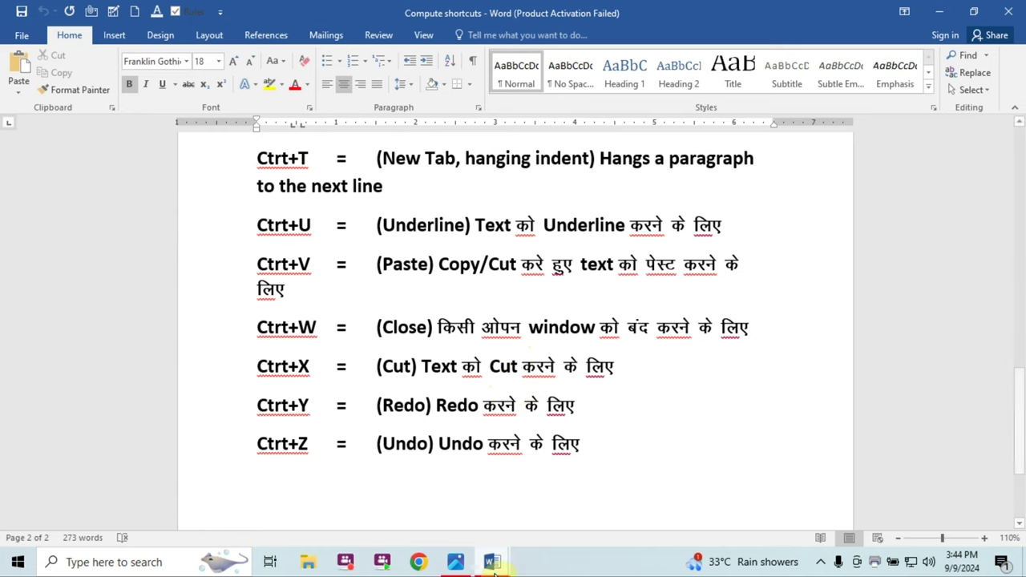
{"action": "mouse_move", "coordinate": [494, 568]}
{"action": "left_click", "coordinate": [554, 528]}
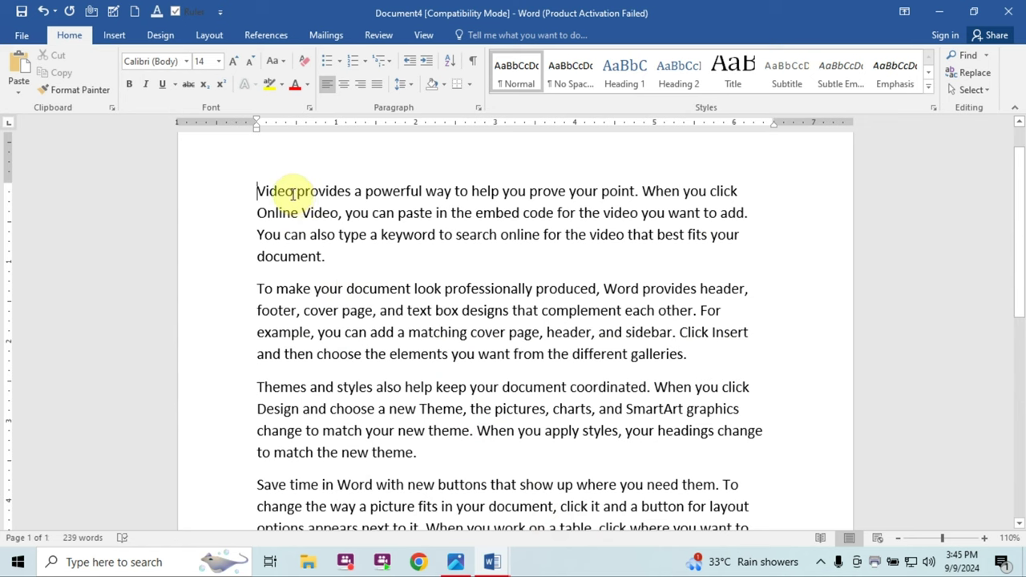
- Move the opening word 'Video' to after 'theme.', then undo it back to the original wording
{"action": "left_click_drag", "start_coordinate": [293, 194], "coordinate": [257, 200]}
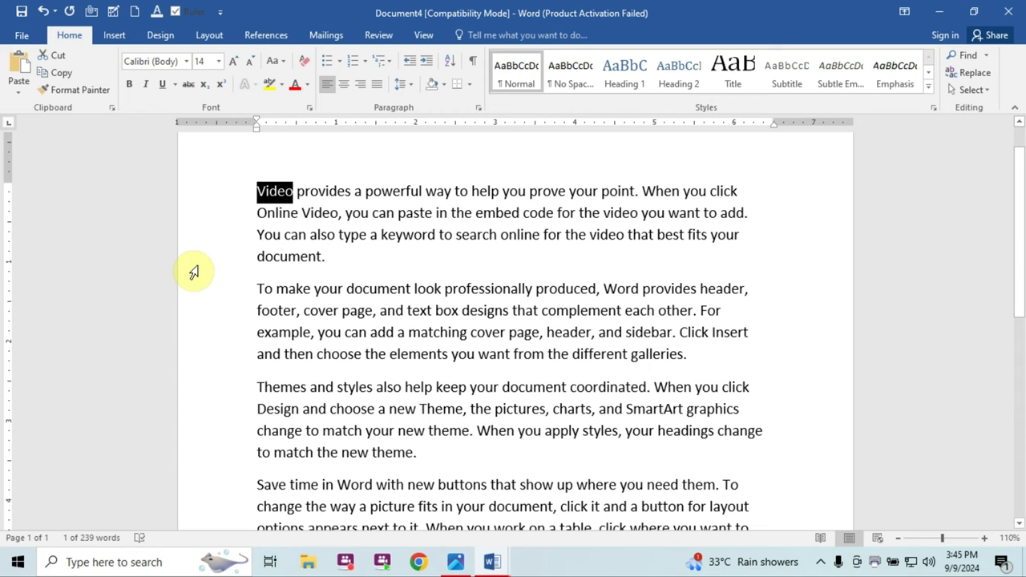
{"action": "key", "text": "Delete"}
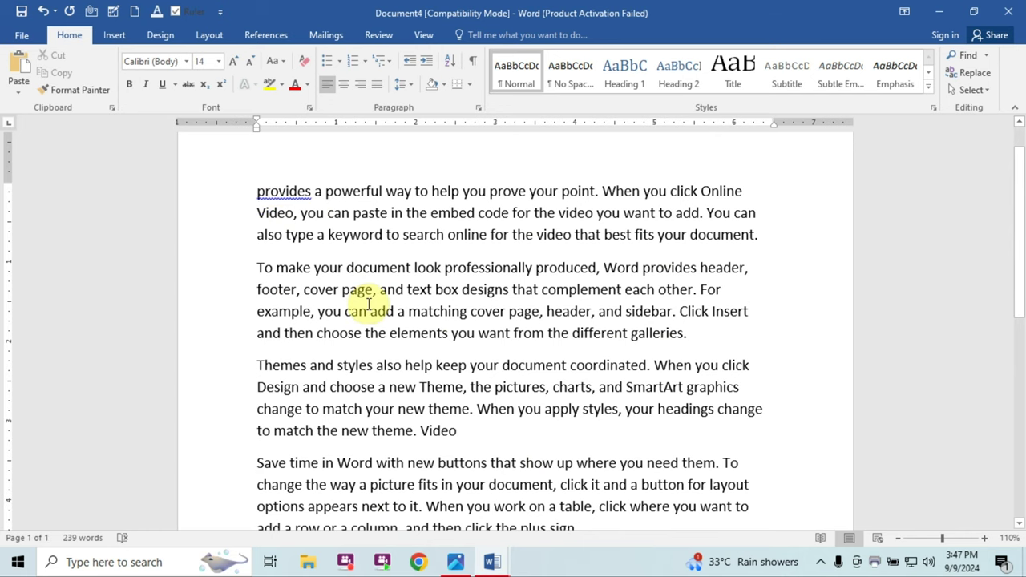
{"action": "key", "text": "ctrl+shift+Left"}
{"action": "key", "text": "ctrl+x"}
{"action": "key", "text": "ctrl+Home"}
{"action": "key", "text": "ctrl+v"}
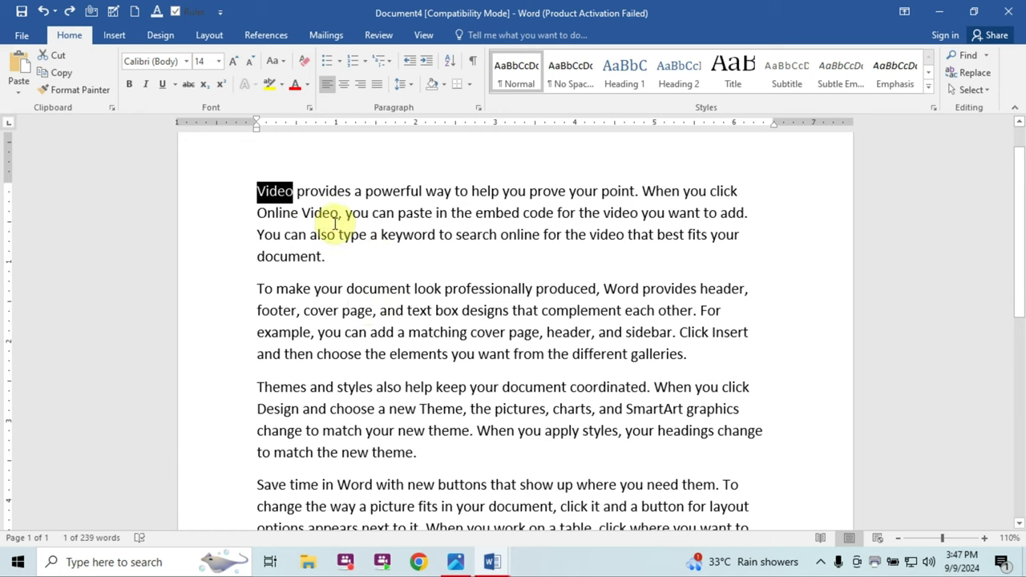
- Delete the opening word 'Video' with Ctrl+Delete, then switch to the shortcut reference list
{"action": "left_click", "coordinate": [333, 218]}
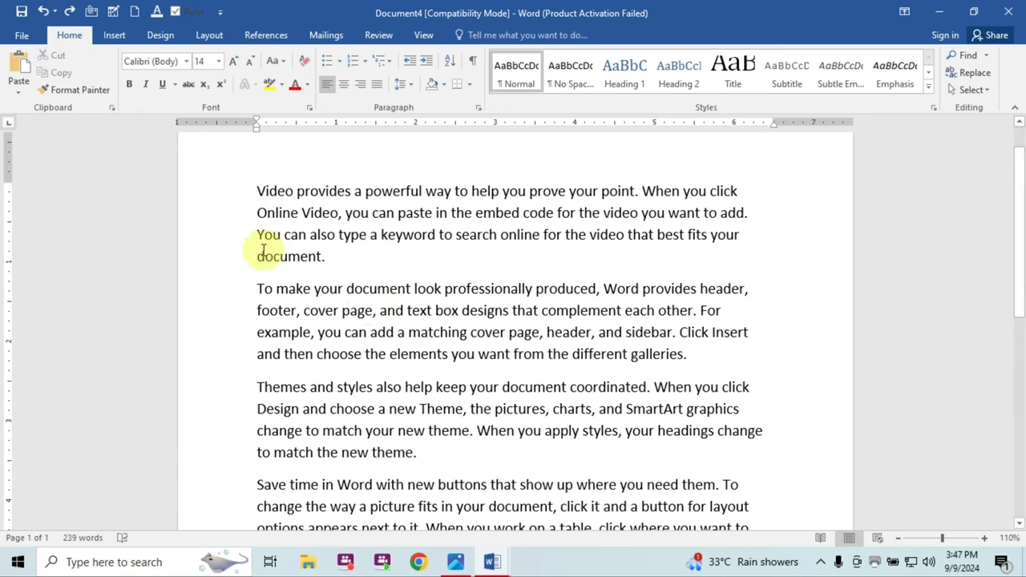
{"action": "left_click", "coordinate": [255, 198]}
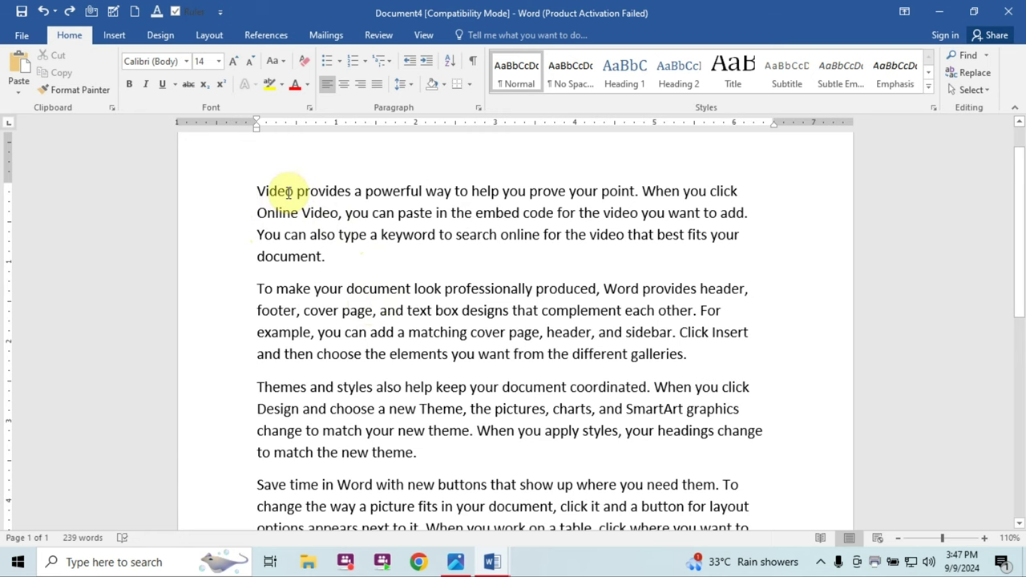
{"action": "left_click", "coordinate": [419, 455]}
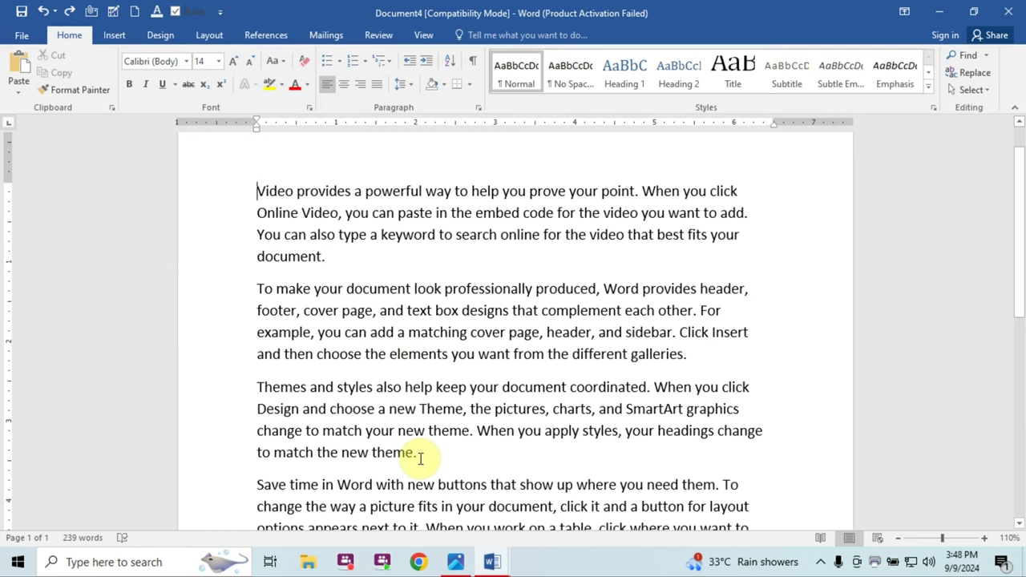
{"action": "key", "text": "ctrl+Delete"}
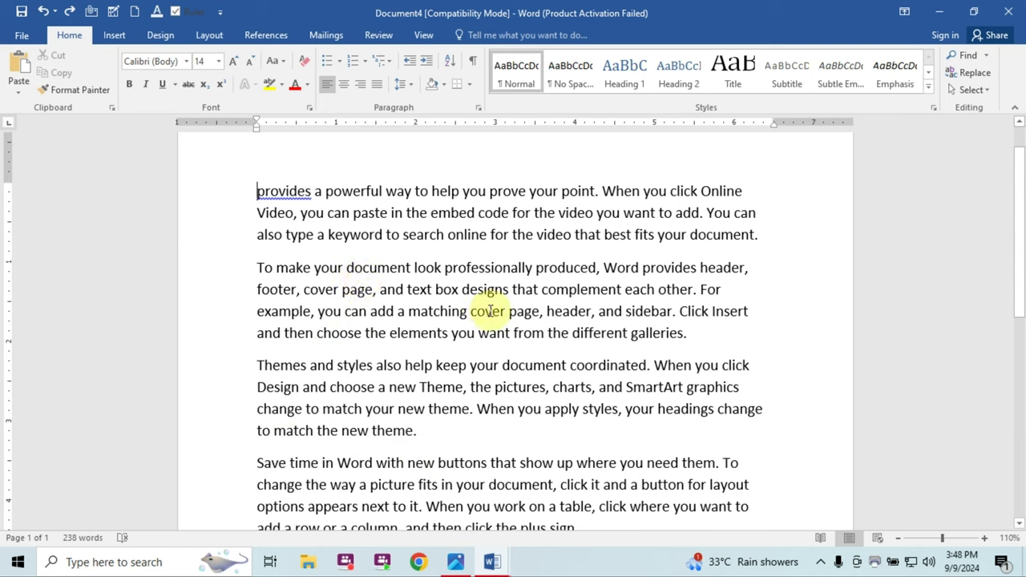
{"action": "left_click", "coordinate": [492, 565]}
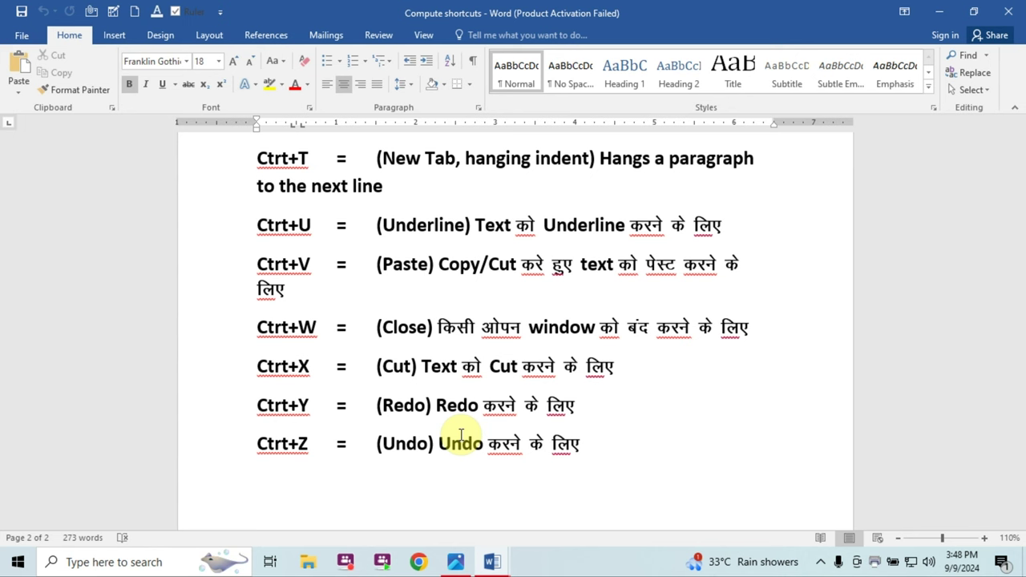
{"action": "scroll", "coordinate": [461, 436], "scroll_direction": "up", "scroll_amount": 2}
{"action": "scroll", "coordinate": [461, 436], "scroll_direction": "up", "scroll_amount": 3}
{"action": "scroll", "coordinate": [461, 435], "scroll_direction": "up", "scroll_amount": 3}
{"action": "scroll", "coordinate": [461, 432], "scroll_direction": "up", "scroll_amount": 3}
{"action": "scroll", "coordinate": [464, 433], "scroll_direction": "up", "scroll_amount": 3}
{"action": "scroll", "coordinate": [464, 434], "scroll_direction": "up", "scroll_amount": 1}
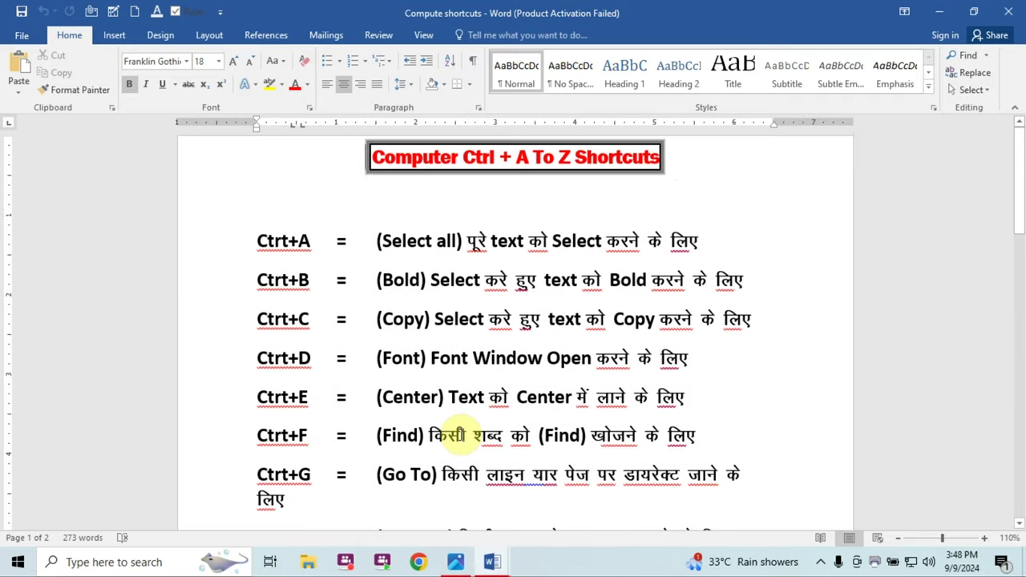